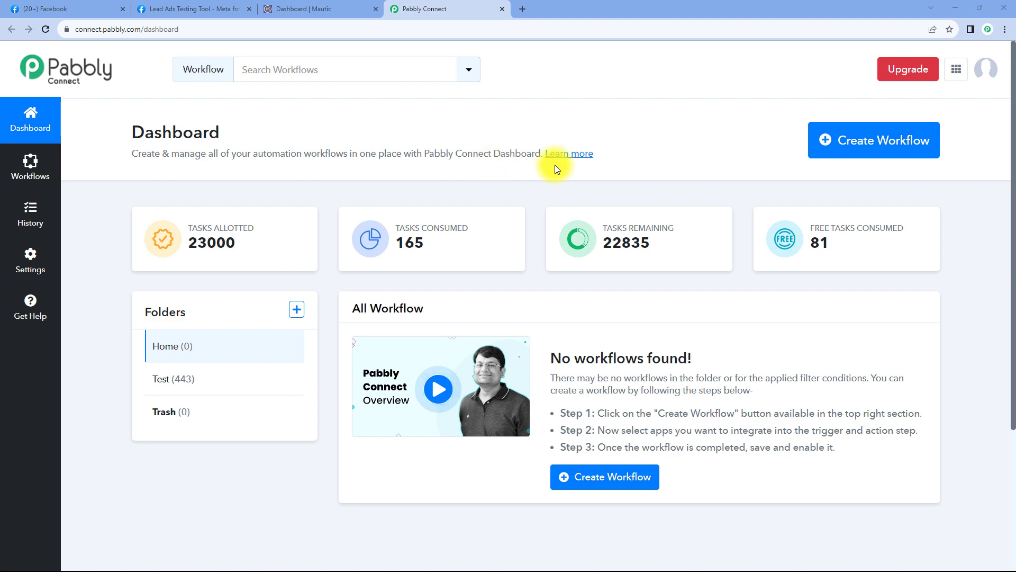
- Create a workflow named 'Facebook Lead Ads to Mautic' and collapse its trigger card
click(855, 142)
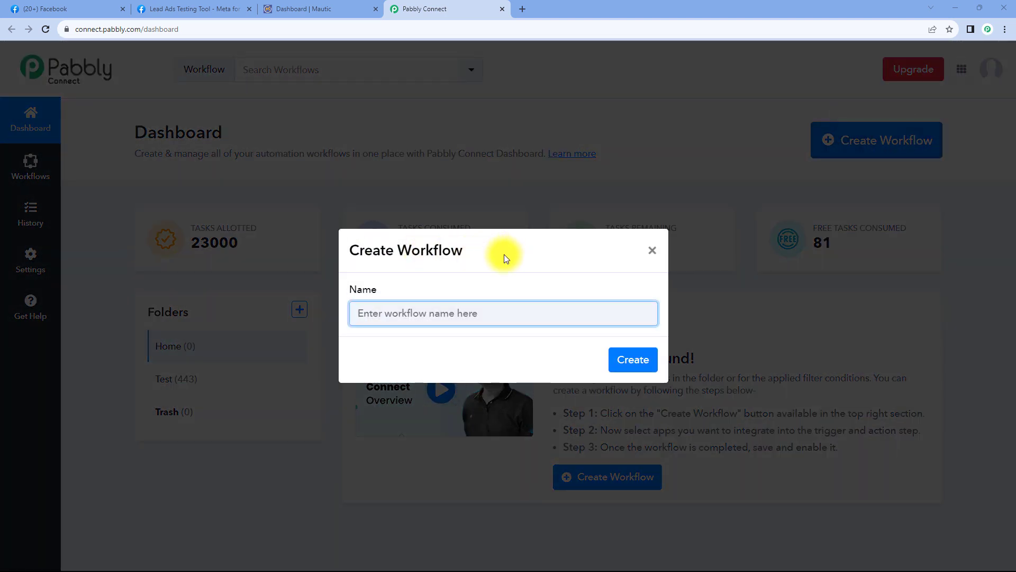
text(Facebook )
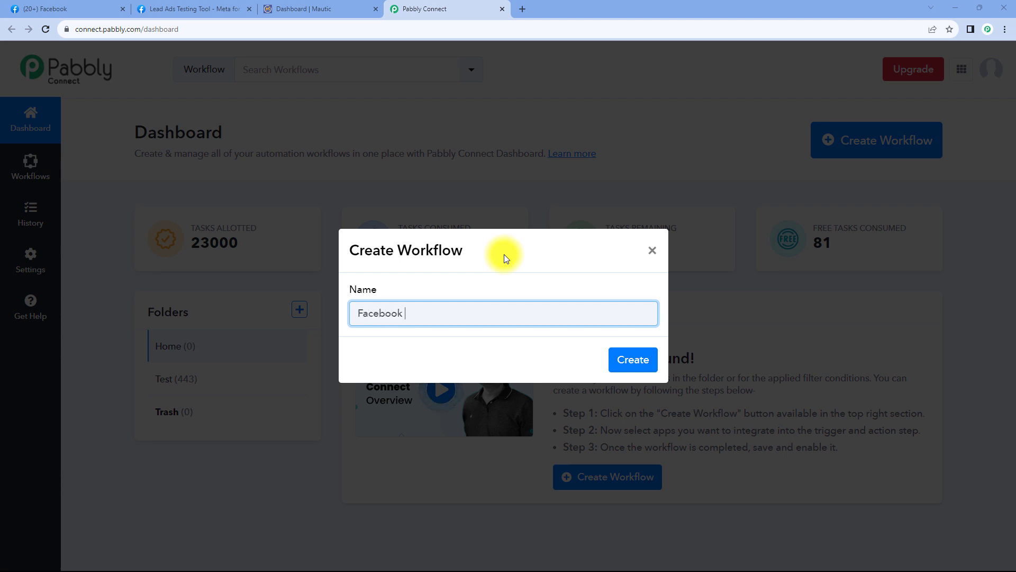
text(Lead Ads to Mautic)
click(633, 365)
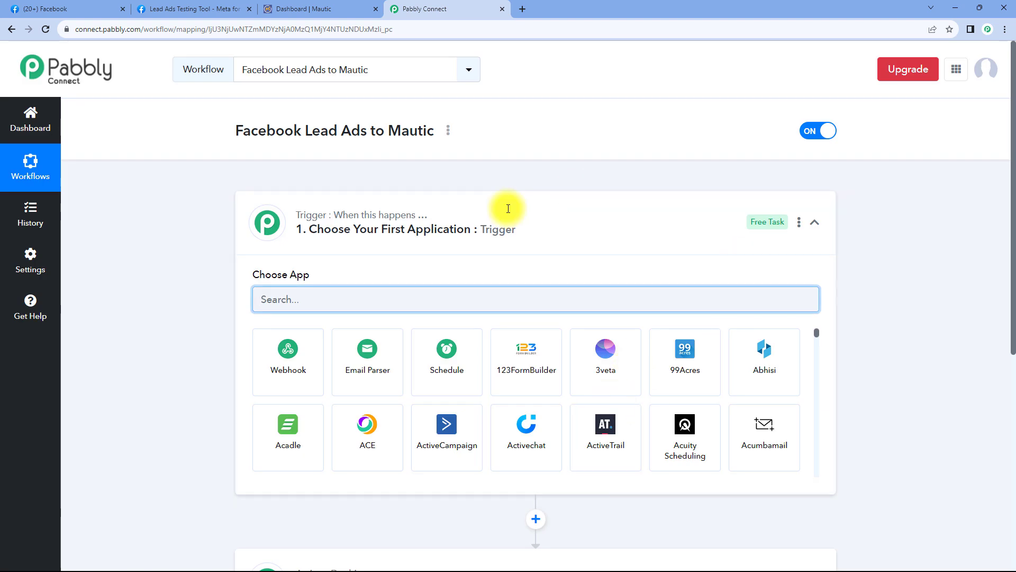
click(510, 225)
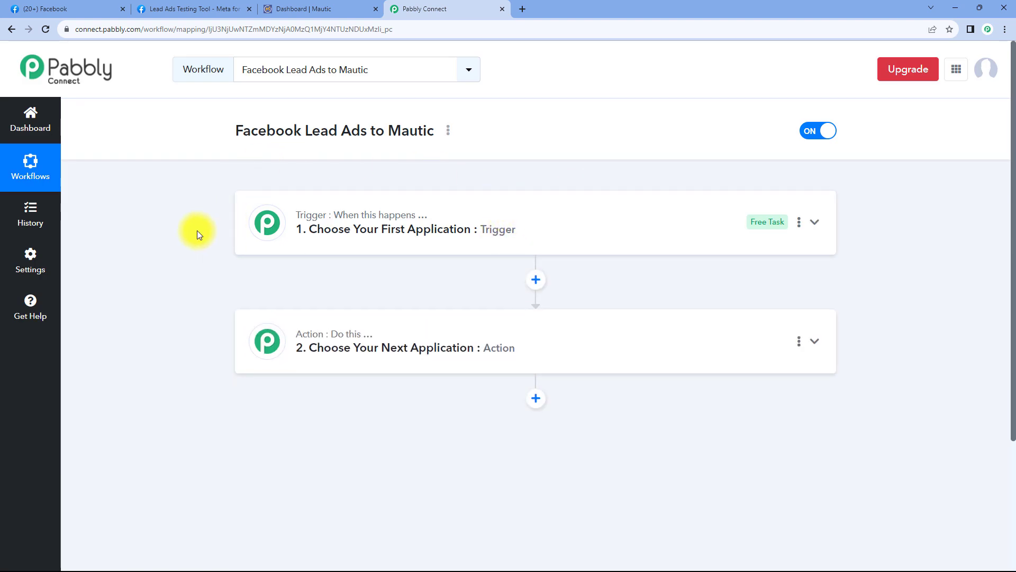
scroll(197, 230, down, 1)
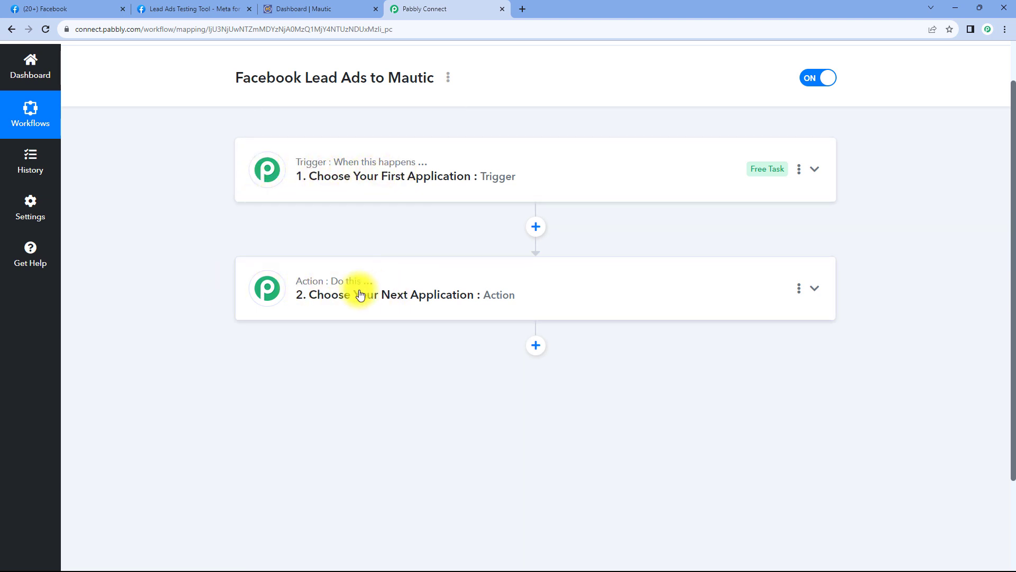
- Expand the trigger's app chooser after glancing at the Facebook, Lead Ads Testing Tool and Mautic tabs
click(511, 169)
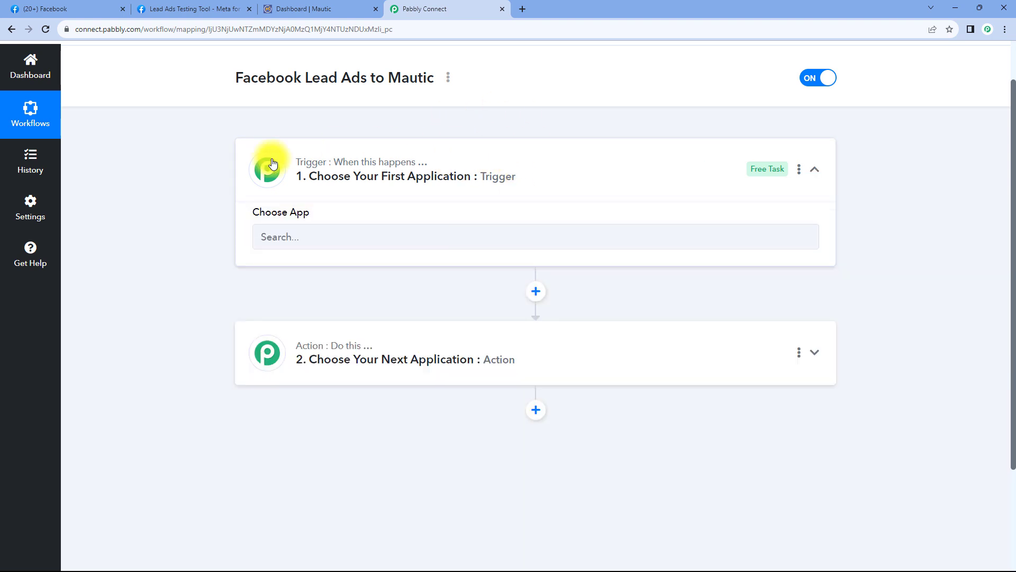
scroll(225, 200, down, 1)
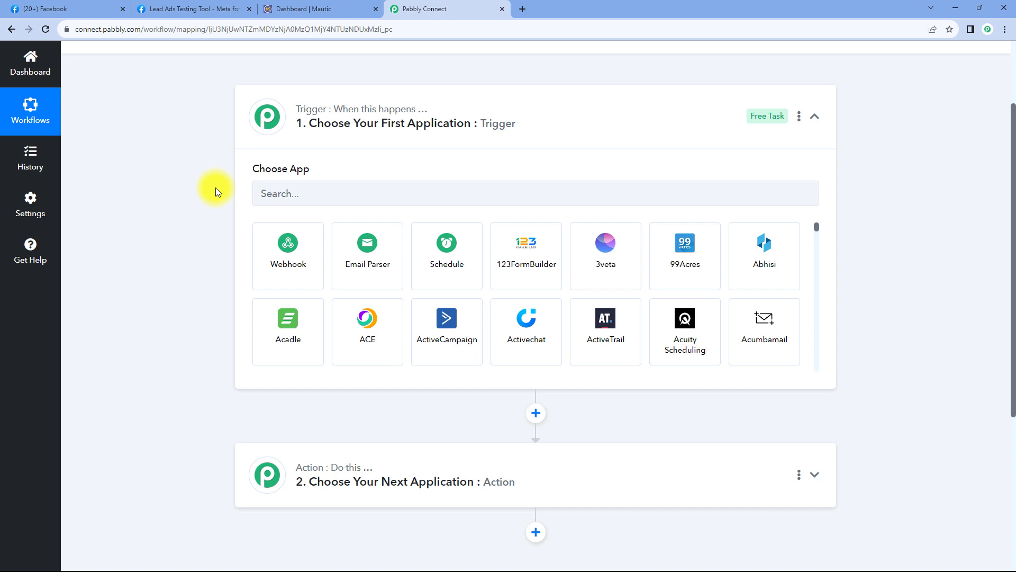
click(86, 8)
click(429, 6)
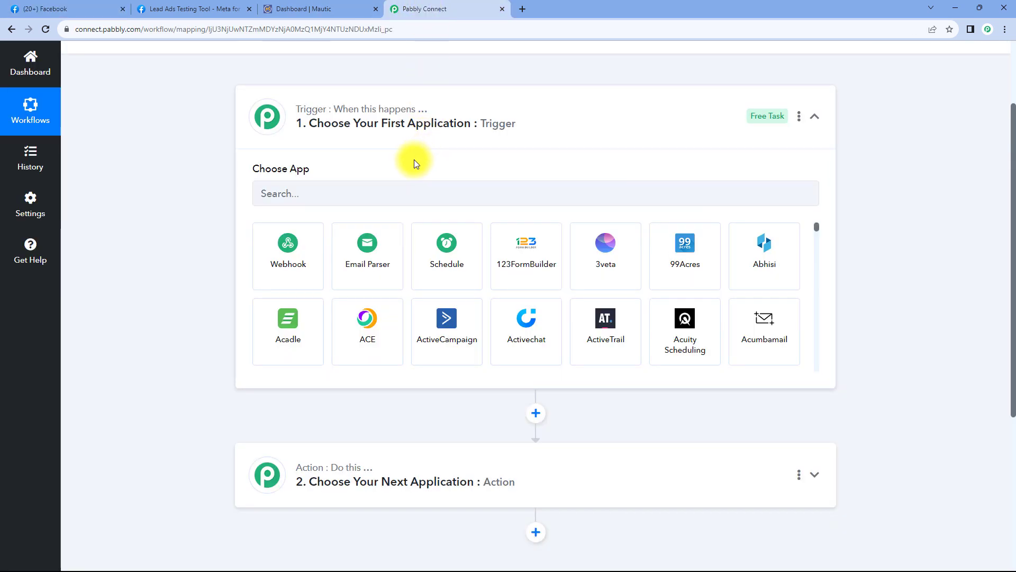
click(194, 9)
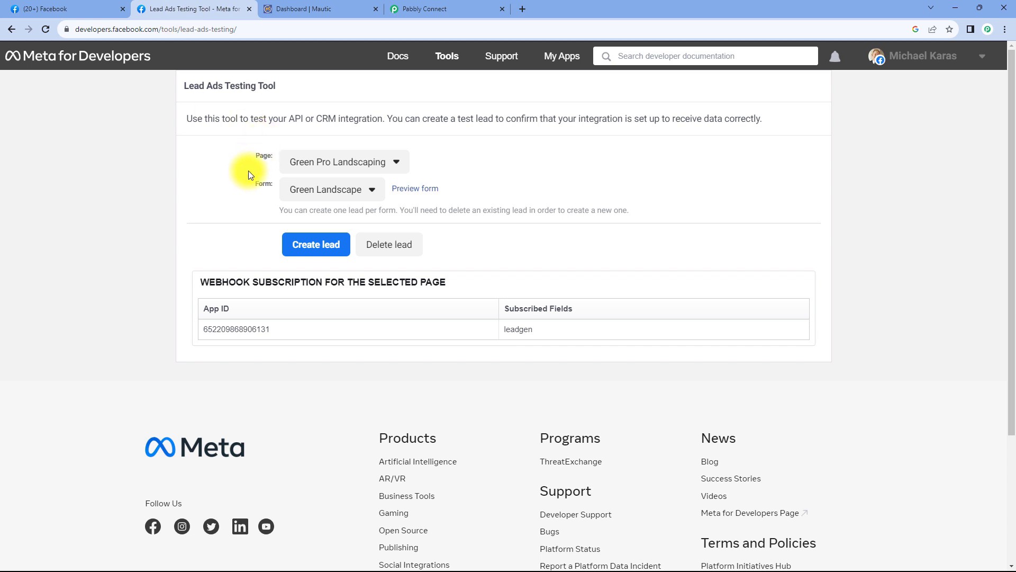
click(424, 11)
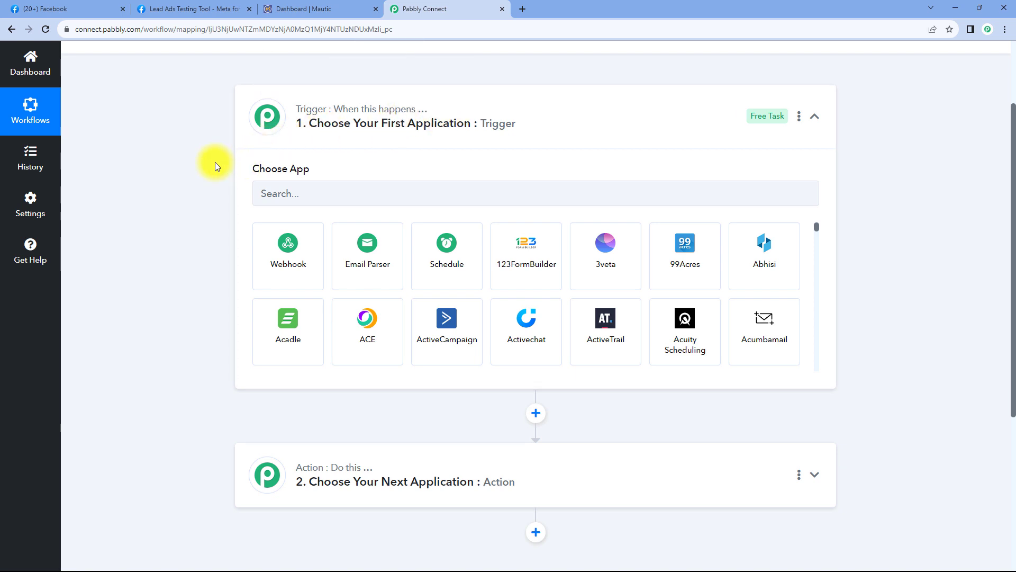
scroll(216, 165, down, 3)
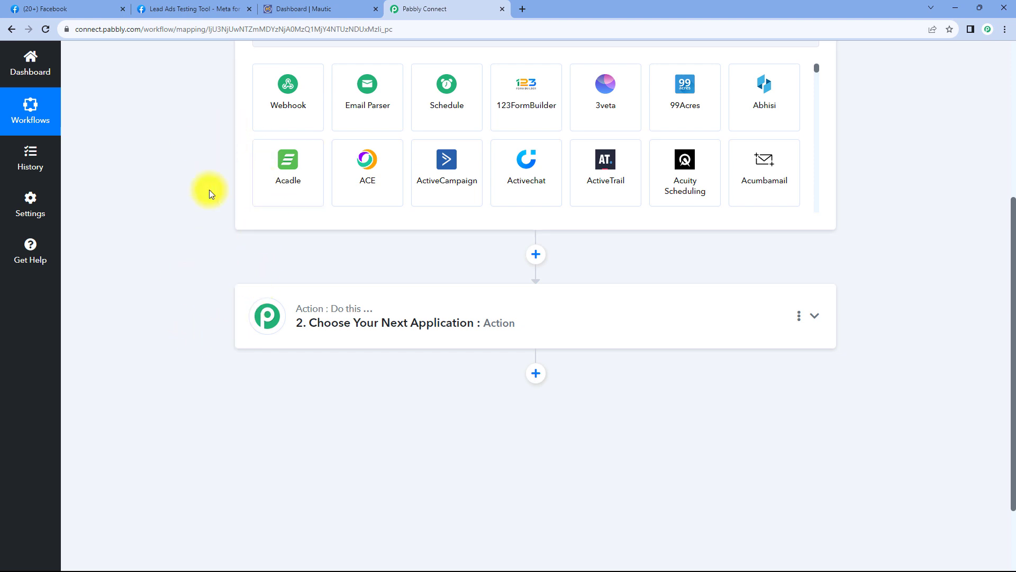
click(318, 8)
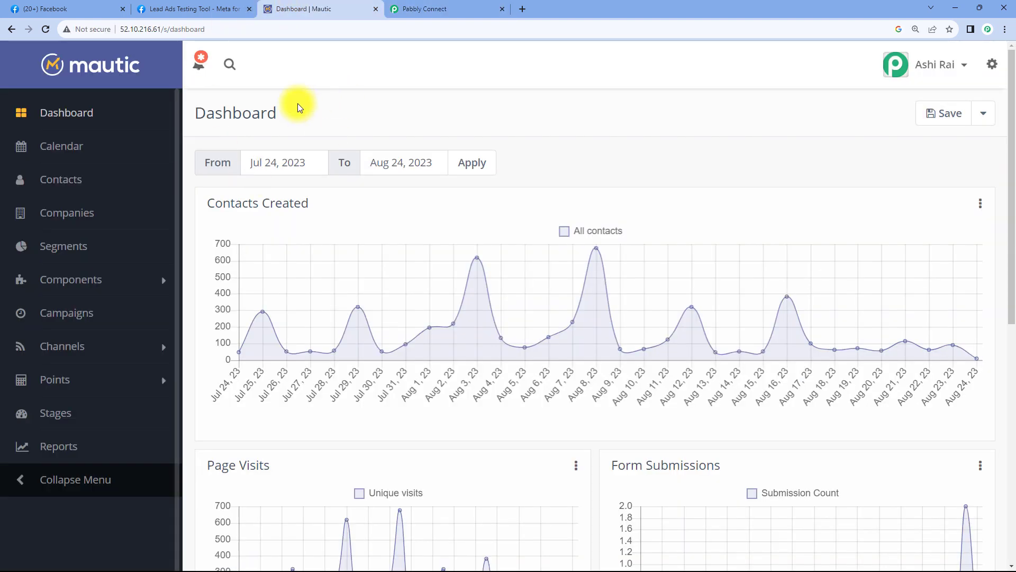
click(450, 6)
scroll(163, 198, up, 3)
- Search 'Facebook Lead', pick Facebook Lead Ads with the New Lead (Instant) event, then Connect
click(328, 187)
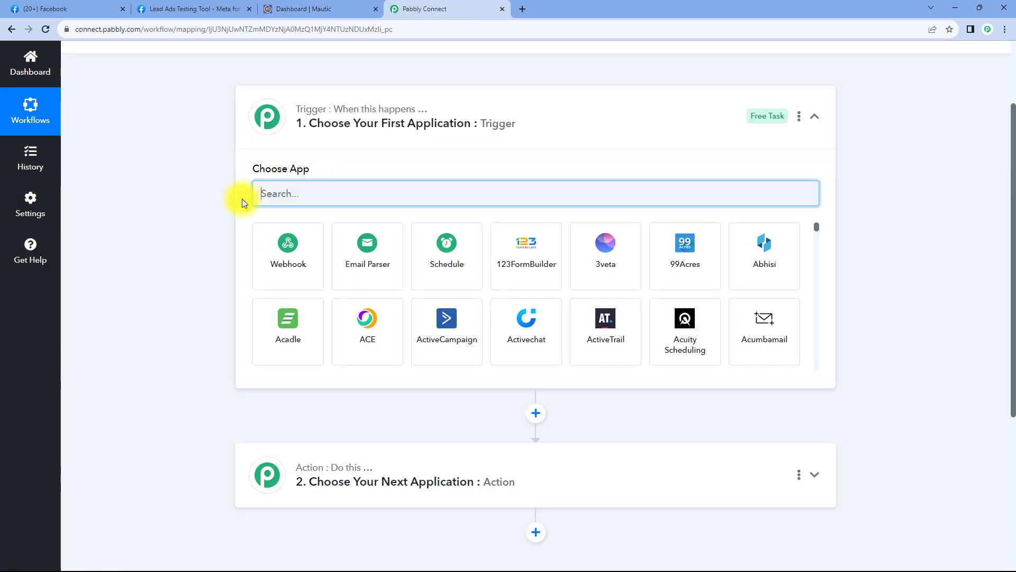
text(Facebook Lead)
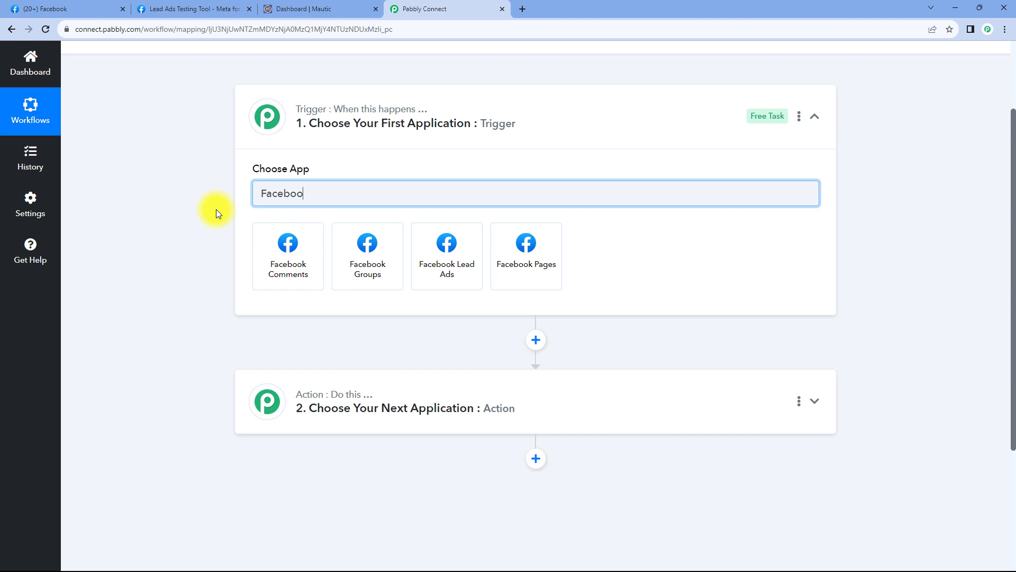
click(293, 243)
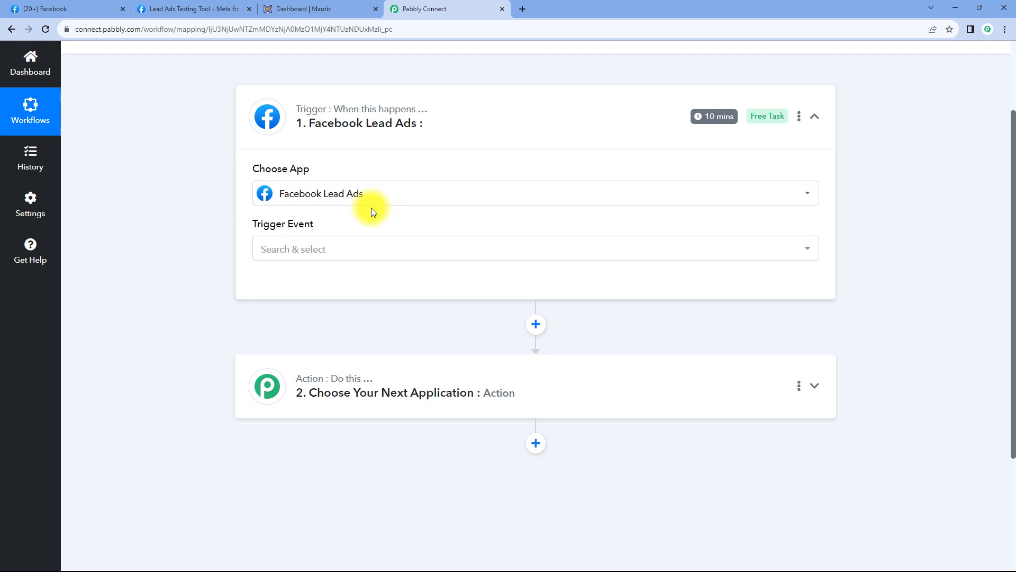
click(345, 249)
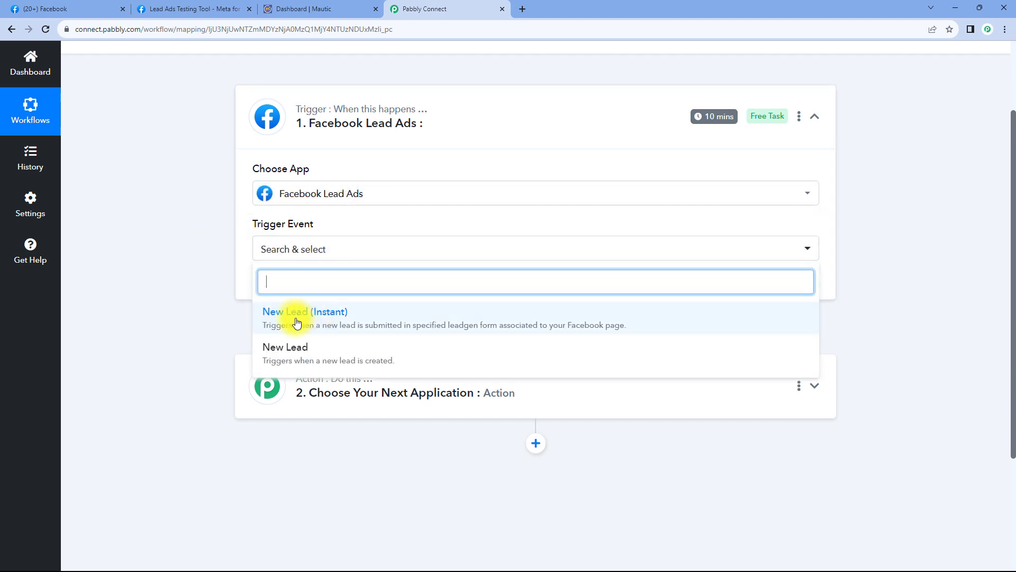
click(356, 320)
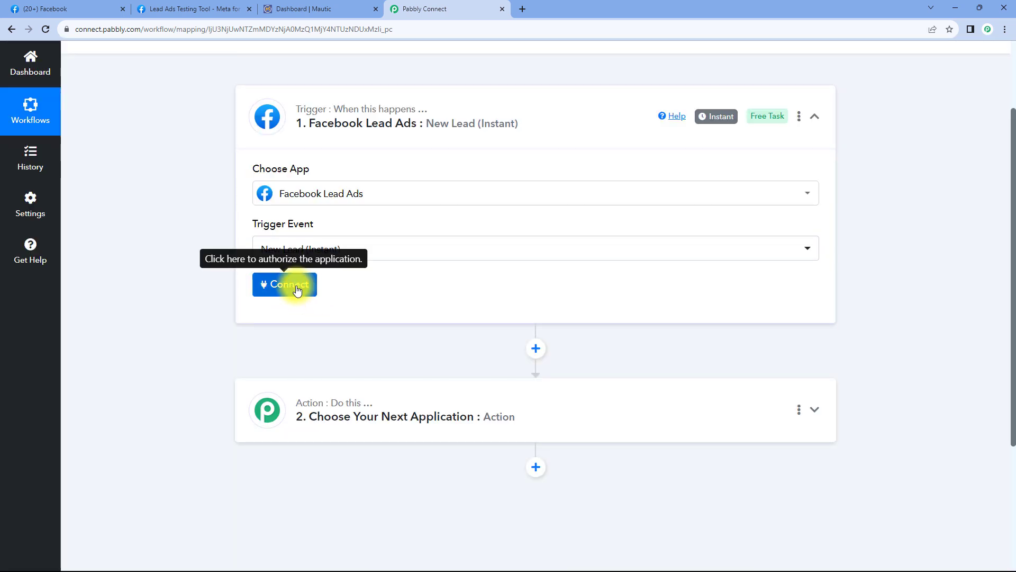
click(295, 285)
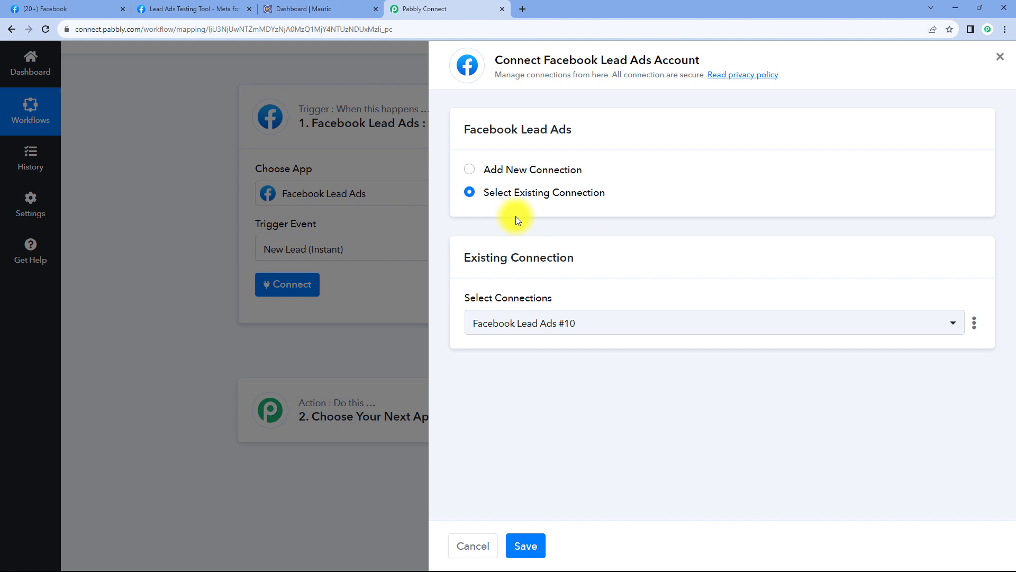
- Authorise a new Facebook Lead Ads connection through the Facebook popup
click(469, 171)
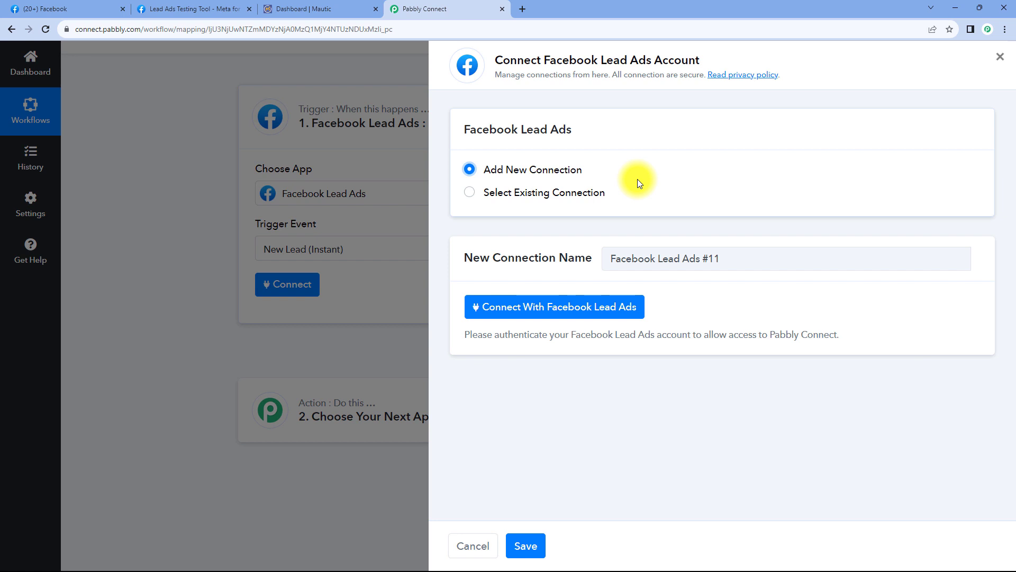
click(551, 316)
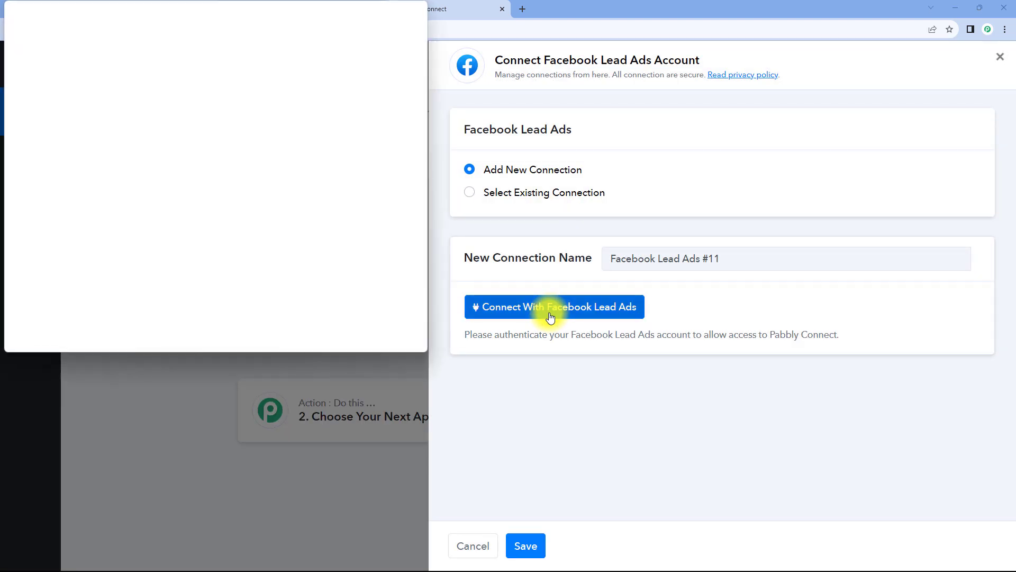
drag(138, 5, 135, 35)
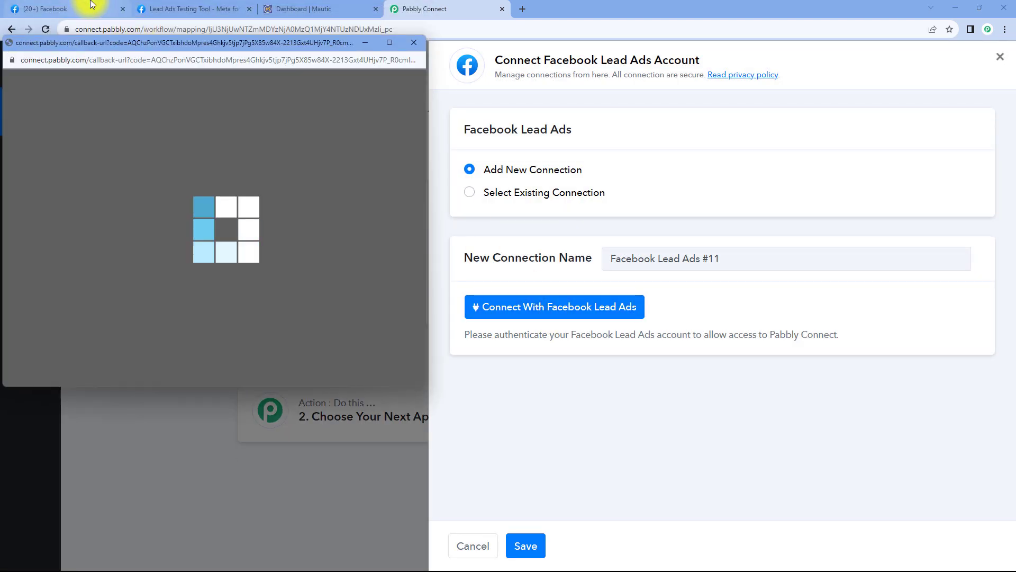
click(106, 9)
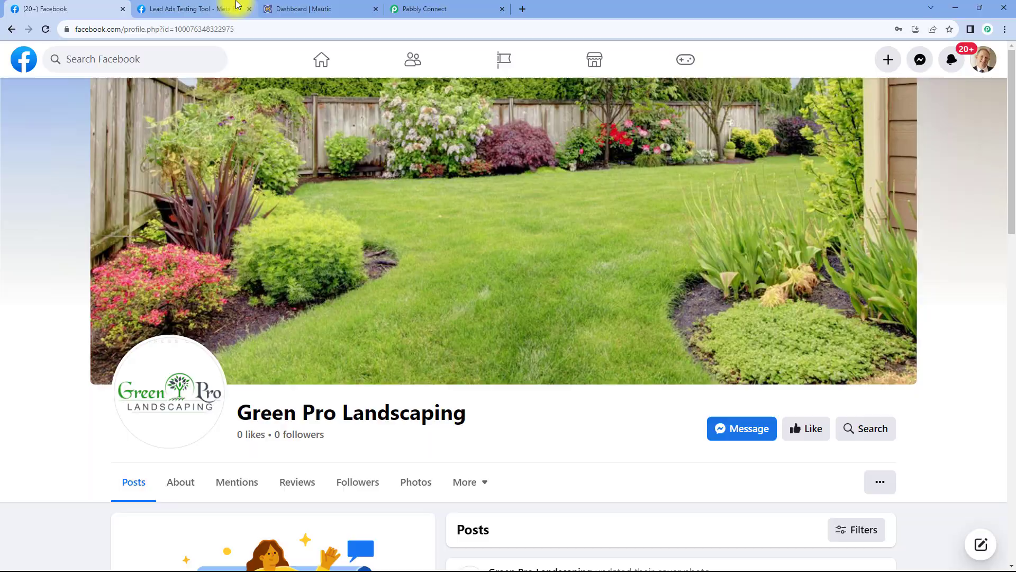
click(446, 6)
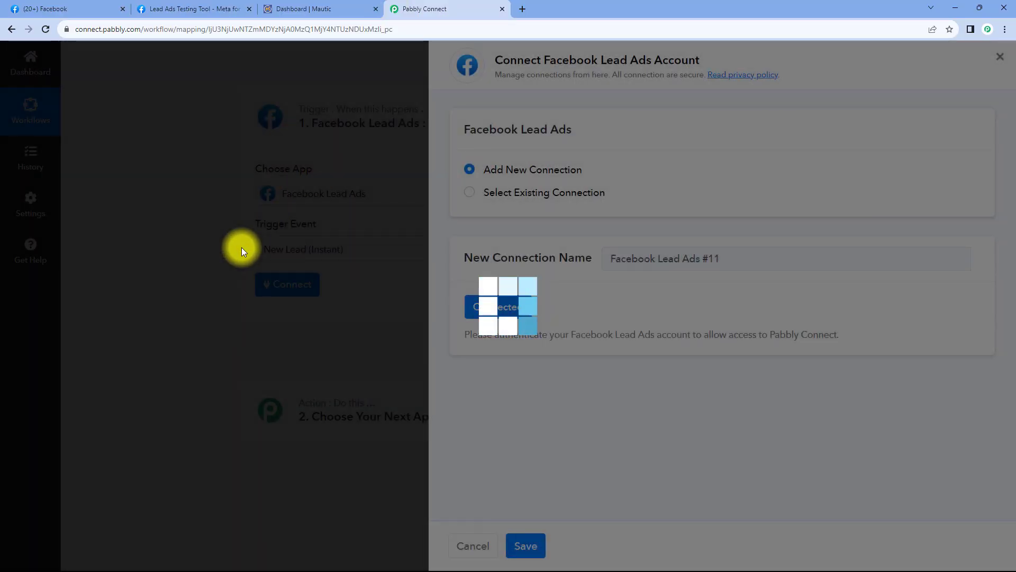
scroll(239, 250, down, 2)
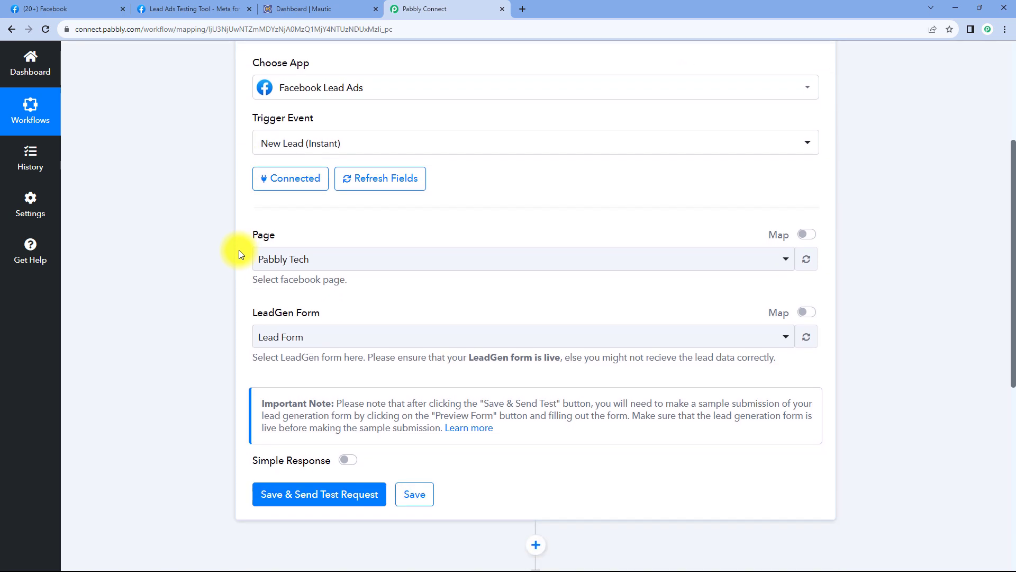
scroll(244, 236, down, 1)
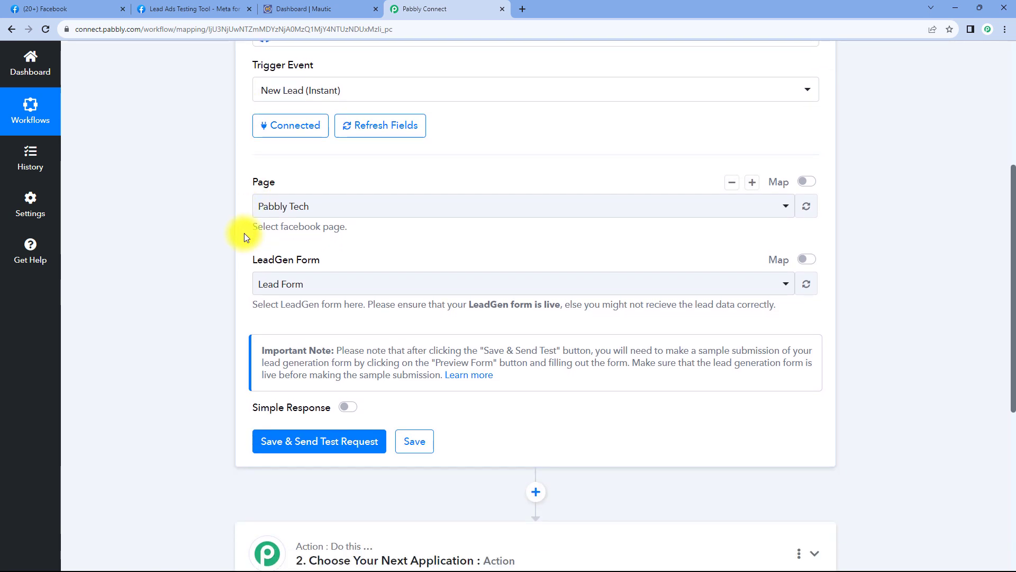
- Review the trigger's Facebook page list, then go to the Facebook home feed
click(385, 208)
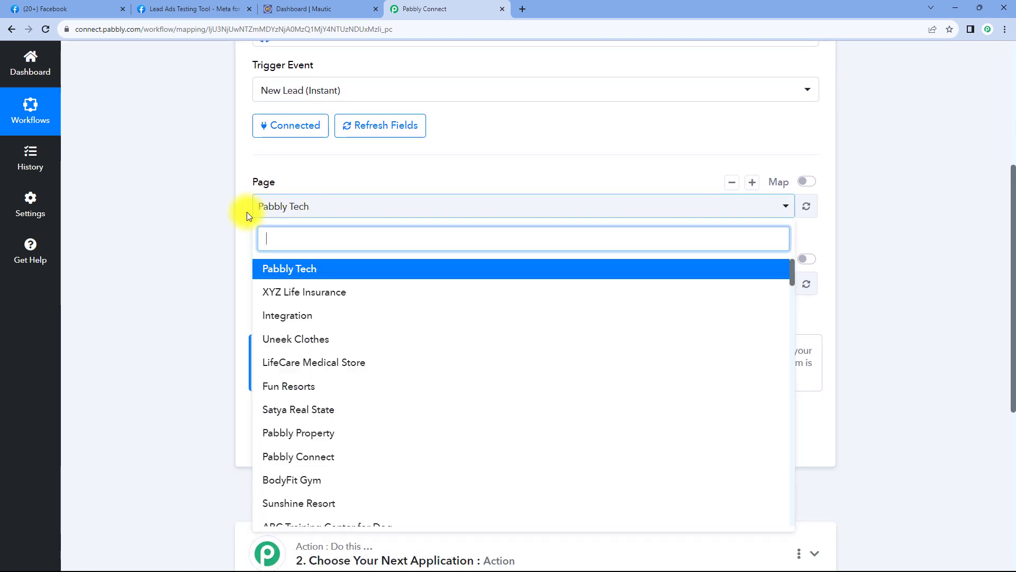
scroll(250, 209, down, 5)
scroll(245, 197, up, 2)
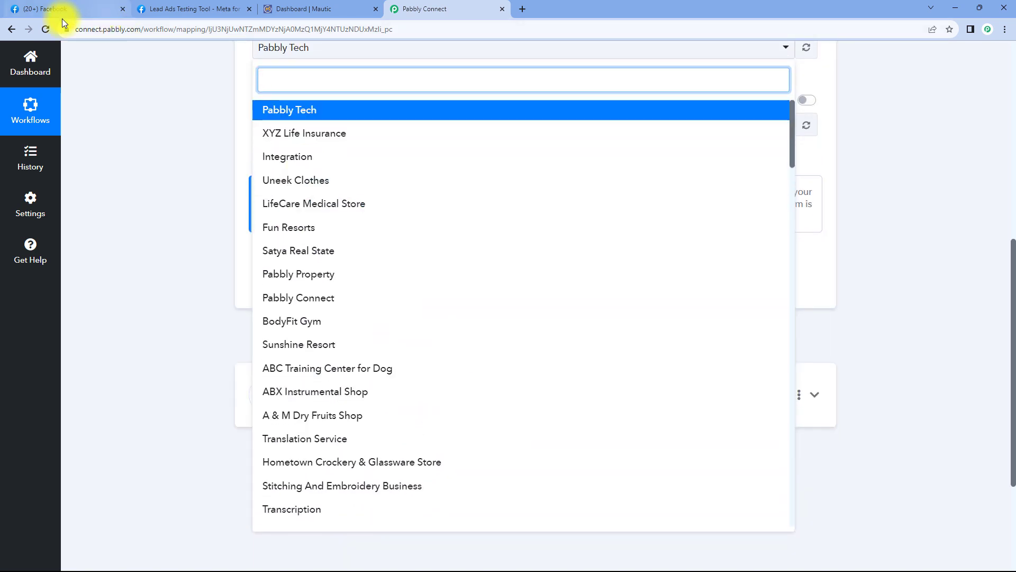
click(98, 13)
click(21, 66)
- Browse the Facebook pages you manage and compare them with the workflow's page list
click(91, 185)
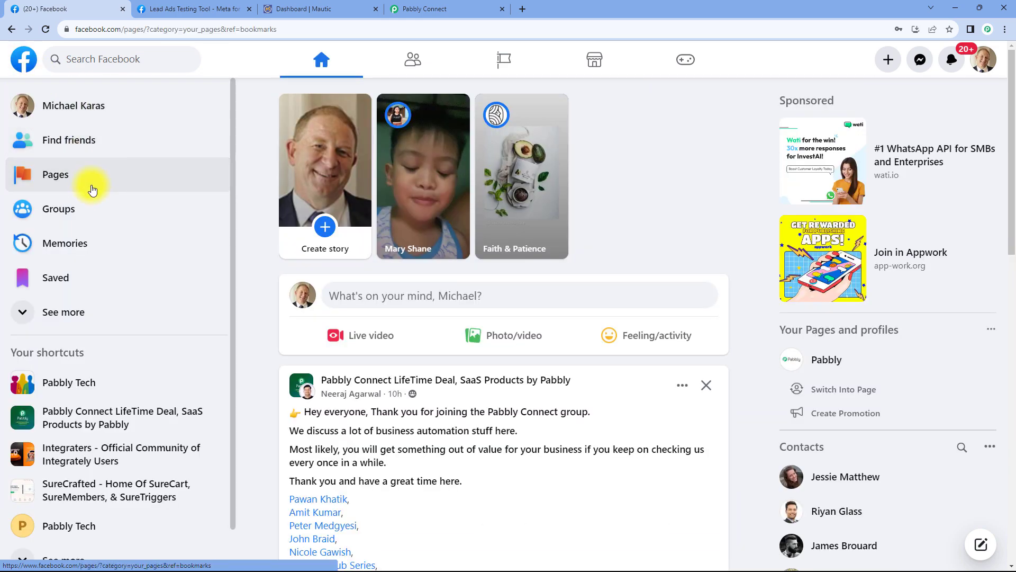
scroll(450, 227, down, 4)
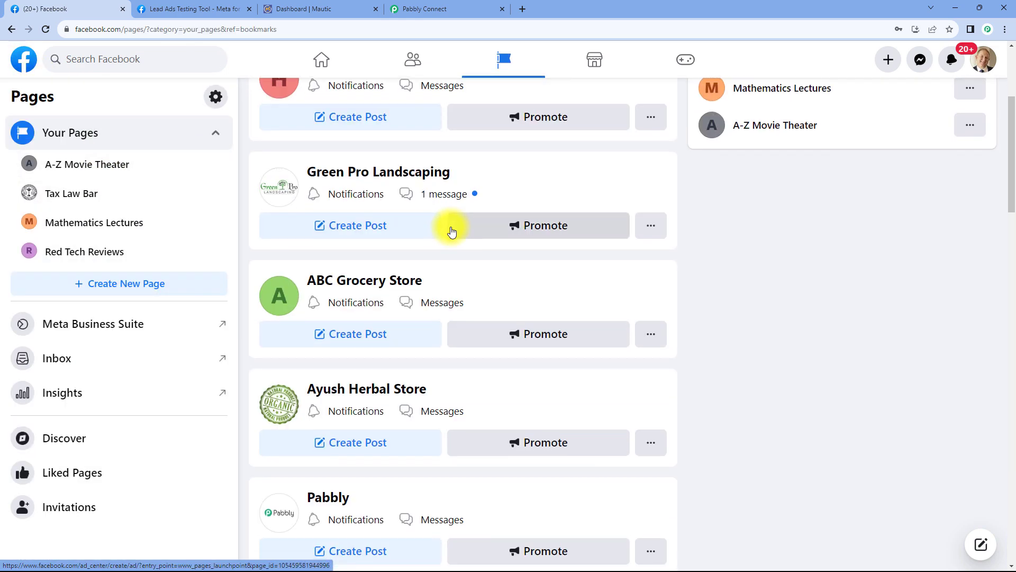
scroll(448, 228, down, 12)
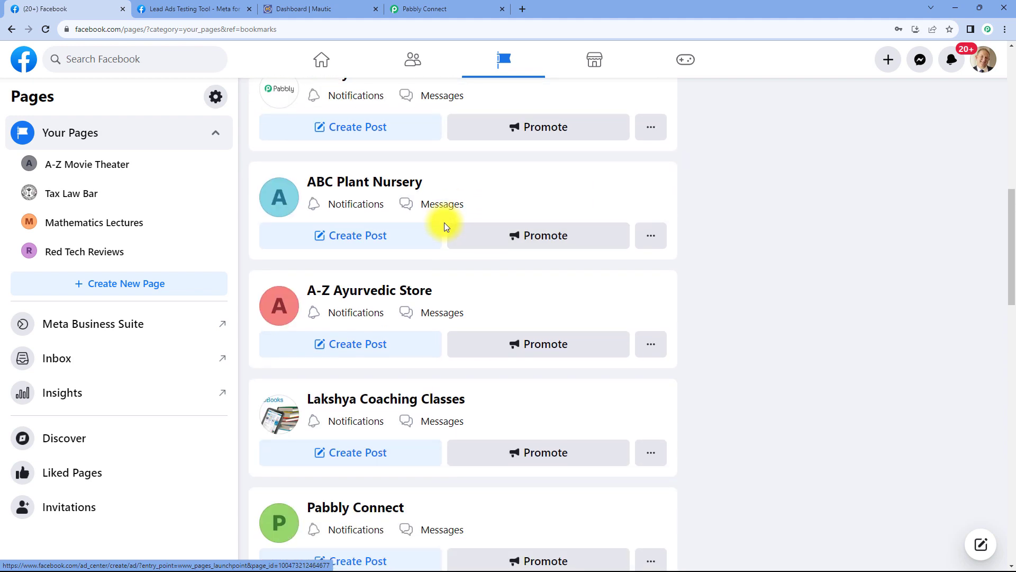
scroll(445, 227, down, 5)
click(438, 8)
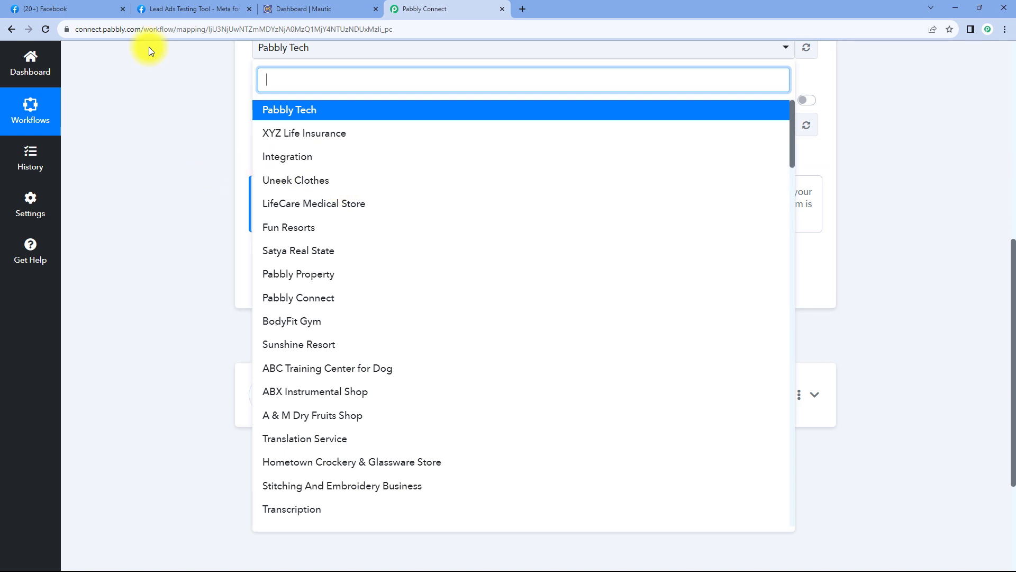
- Go back to the Green Pro Landscaping Facebook page, then return to the Pabbly Connect workflow
click(98, 6)
click(12, 29)
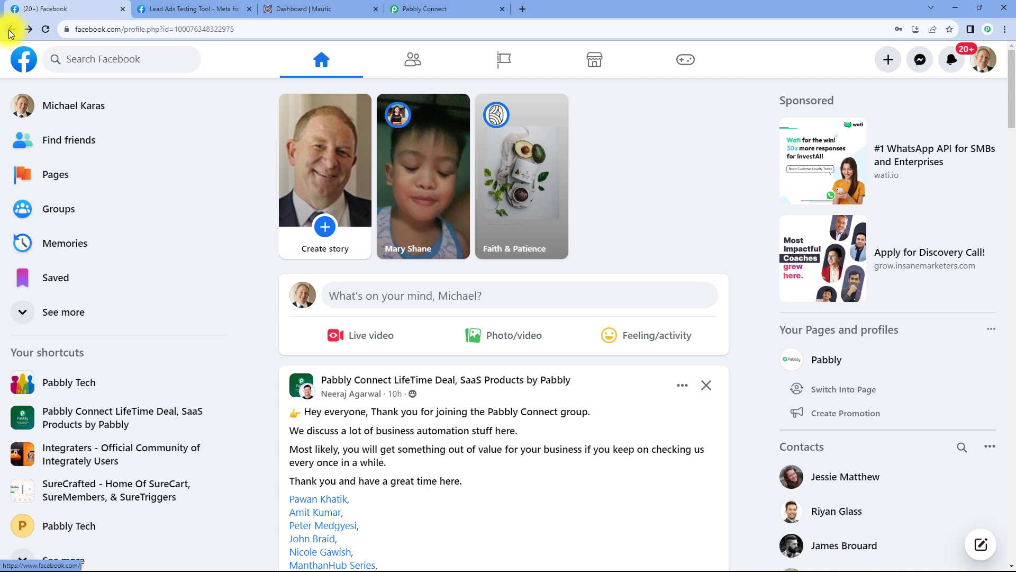
click(12, 30)
scroll(363, 220, up, 1)
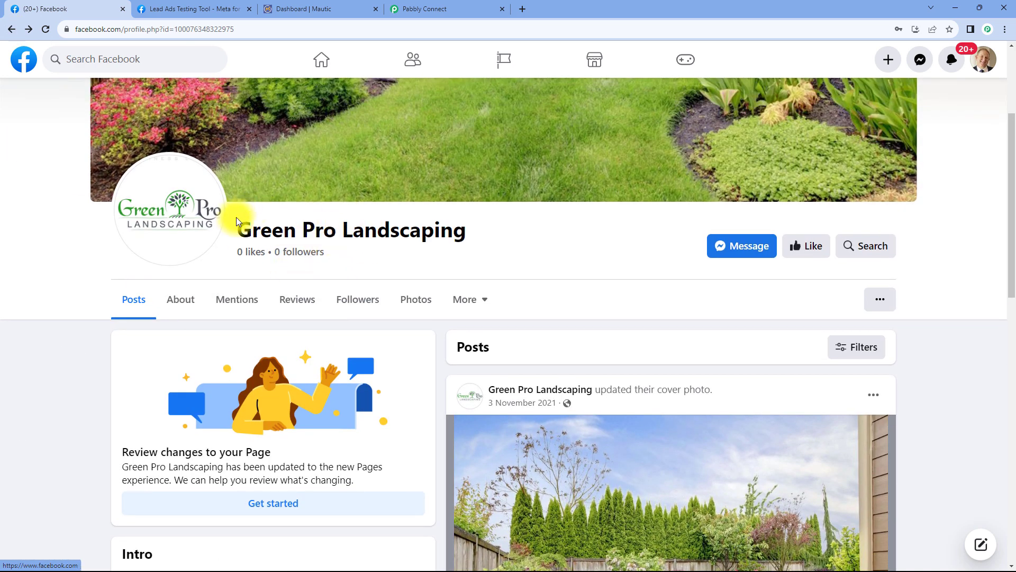
scroll(386, 254, up, 3)
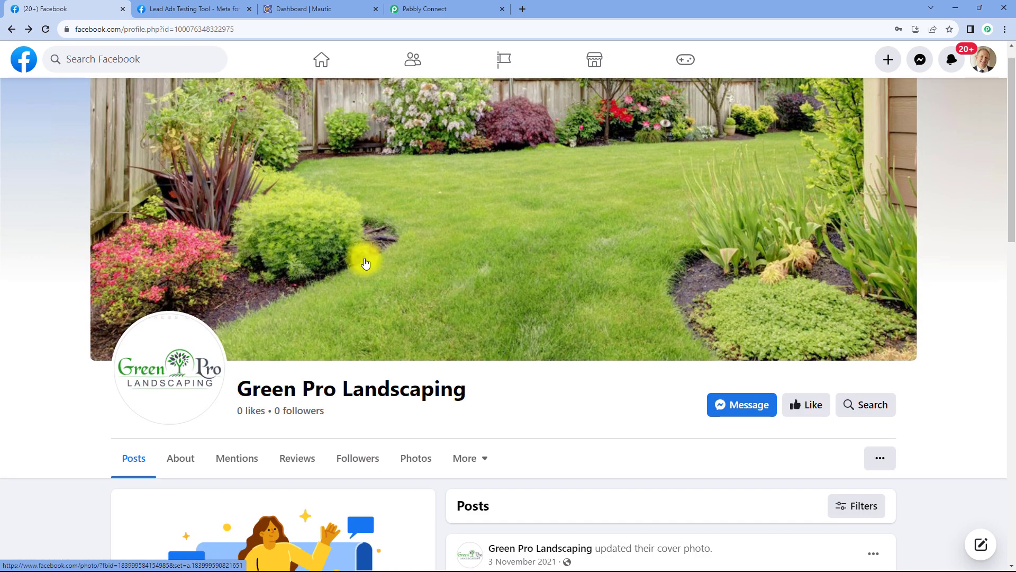
click(433, 9)
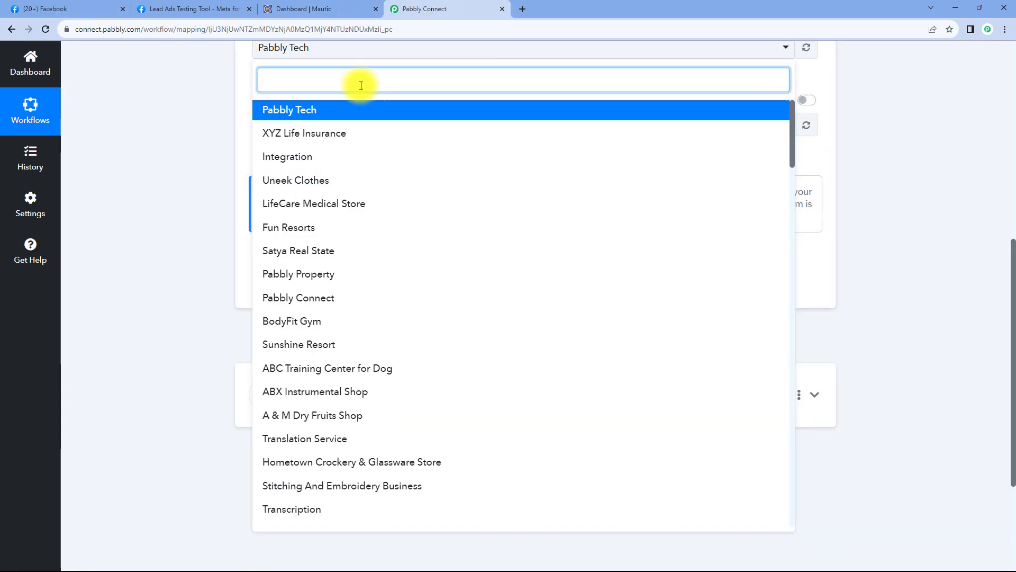
- Set the trigger Page to Green Pro Landscaping, searching 'Gr', and choose the Green Landscape lead form
scroll(260, 150, up, 1)
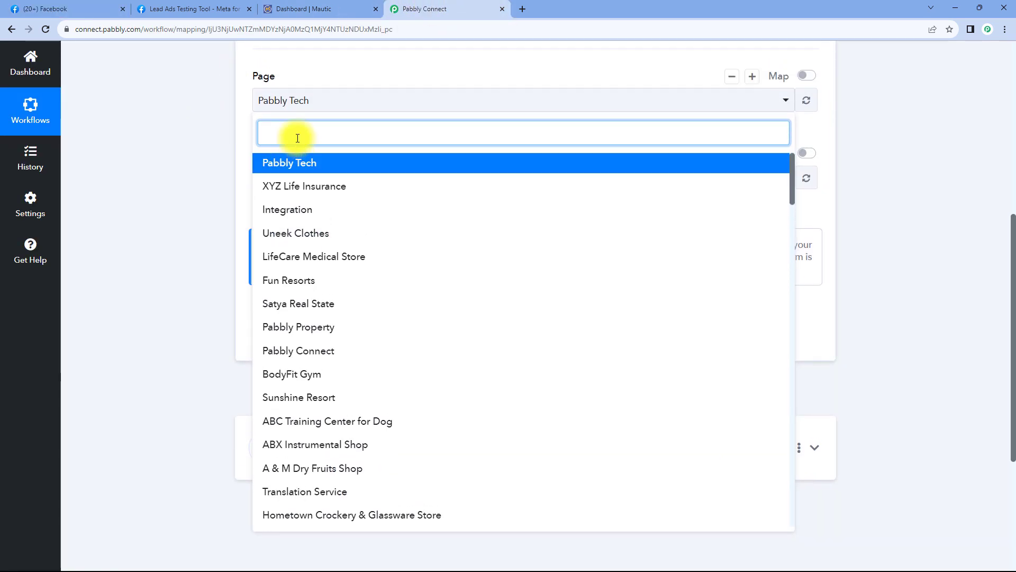
text(Gr)
scroll(295, 140, up, 1)
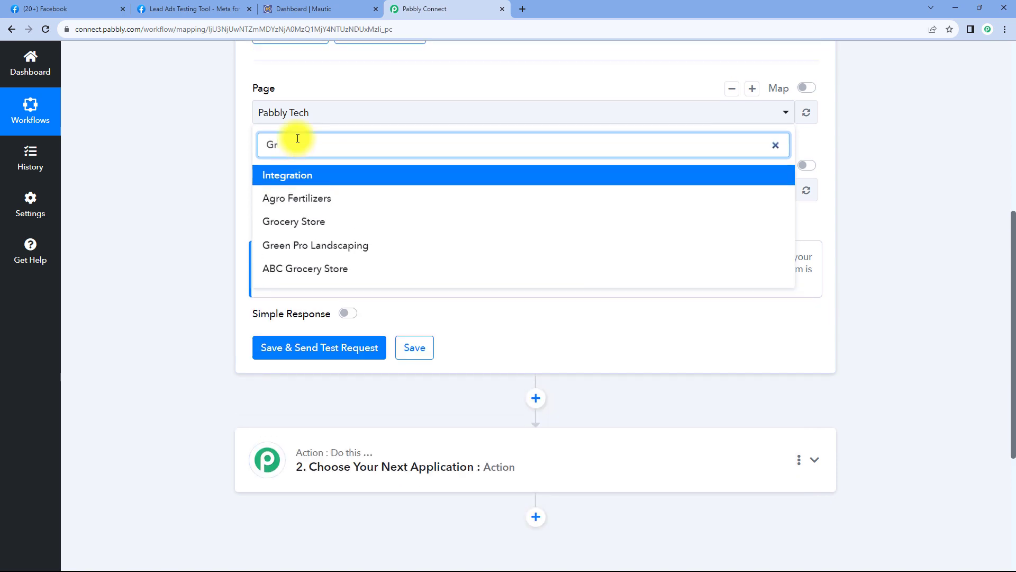
click(335, 286)
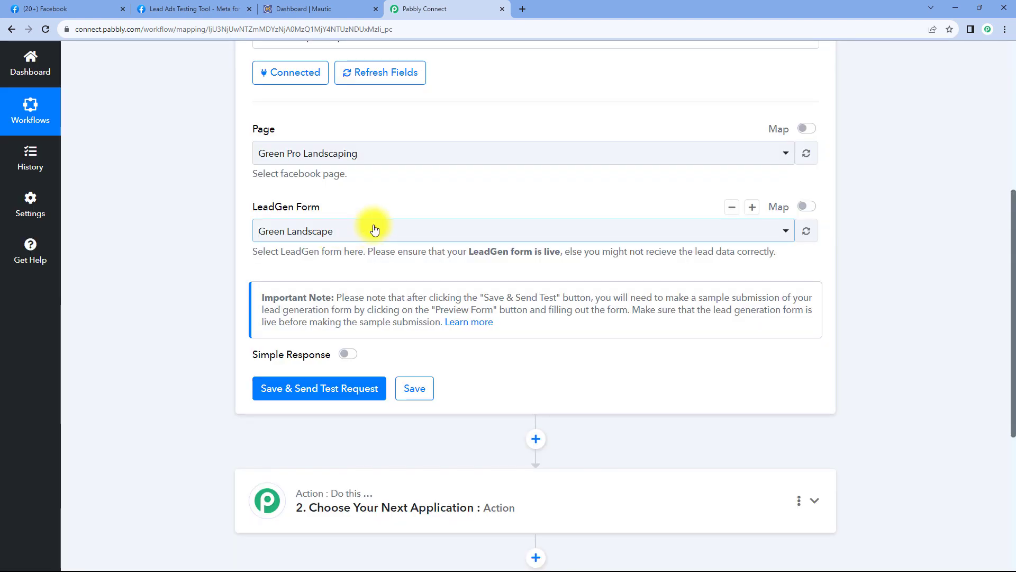
click(374, 231)
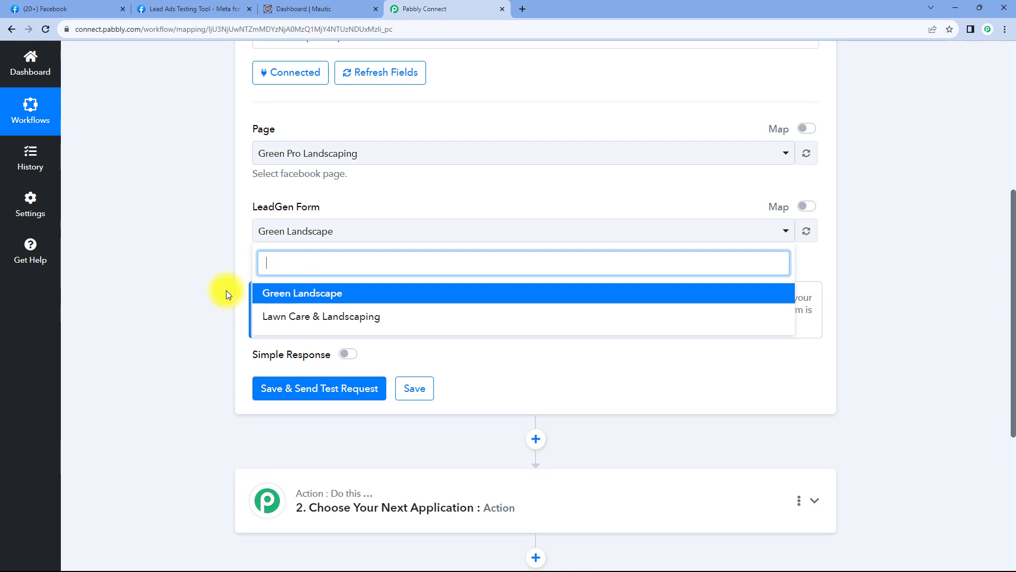
click(217, 7)
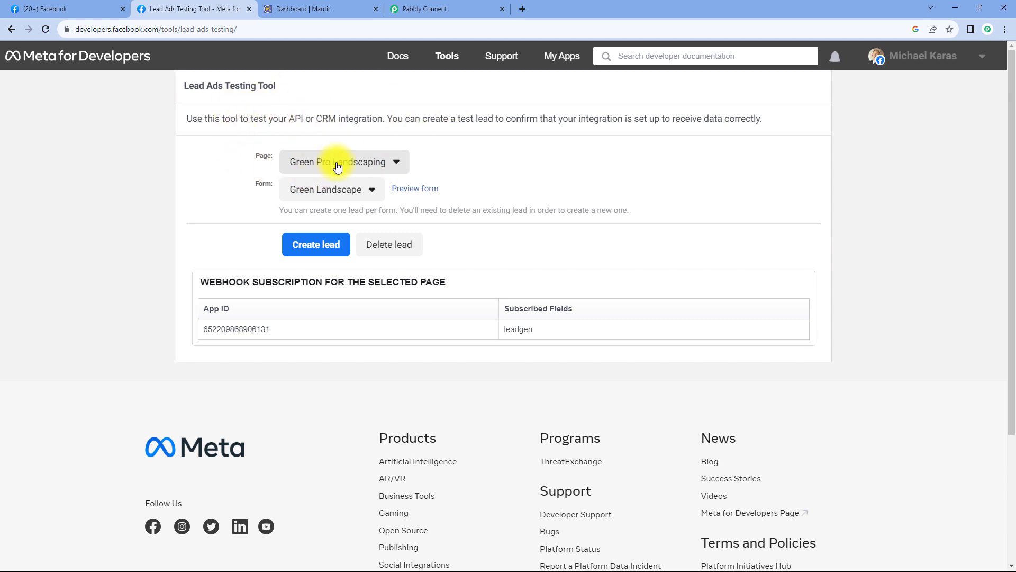
- Confirm page Green Pro Landscaping and form Green Landscape are selected in the Lead Ads Testing Tool
click(382, 163)
click(246, 159)
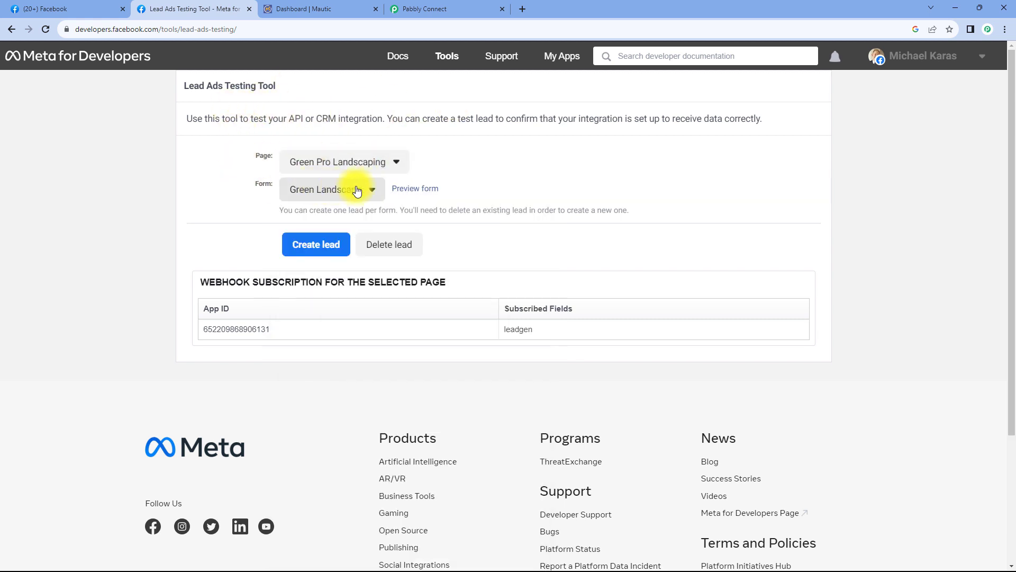
click(309, 189)
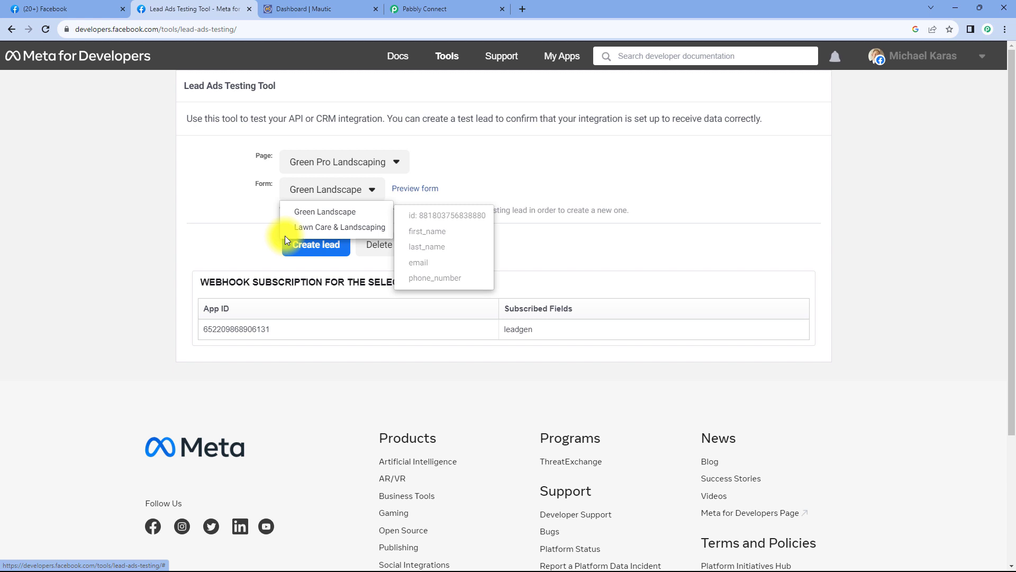
click(408, 9)
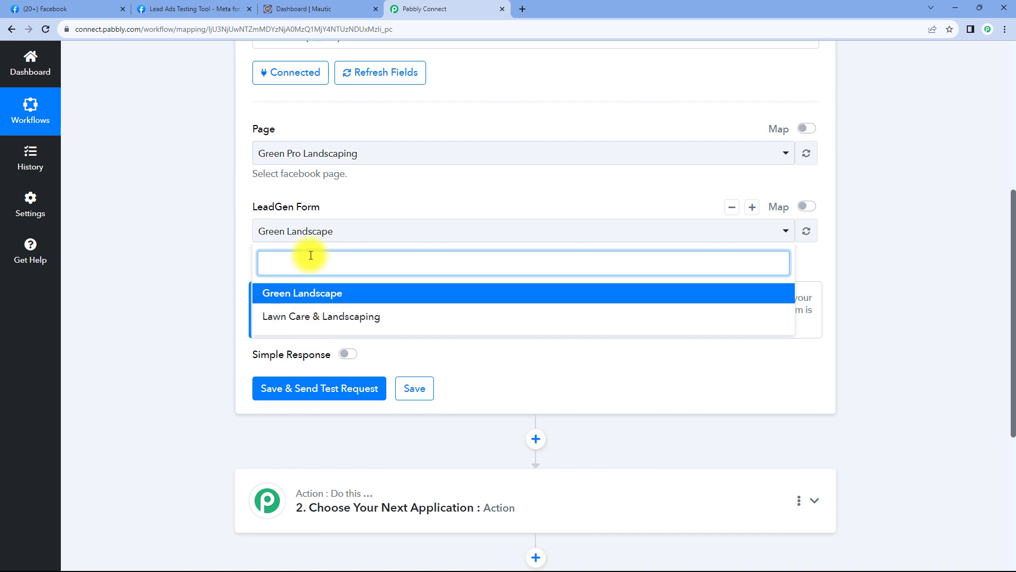
click(339, 300)
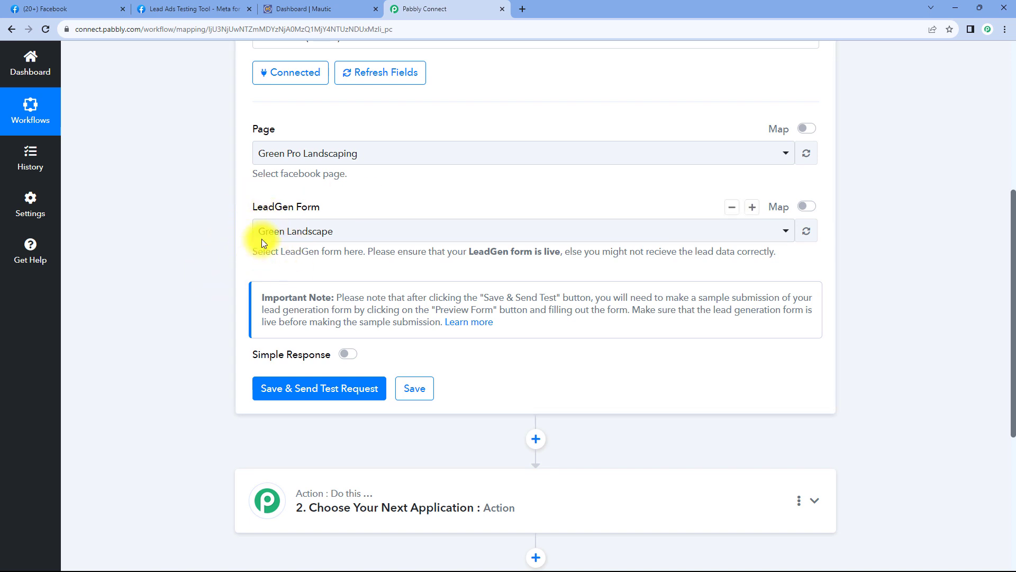
click(189, 9)
click(333, 211)
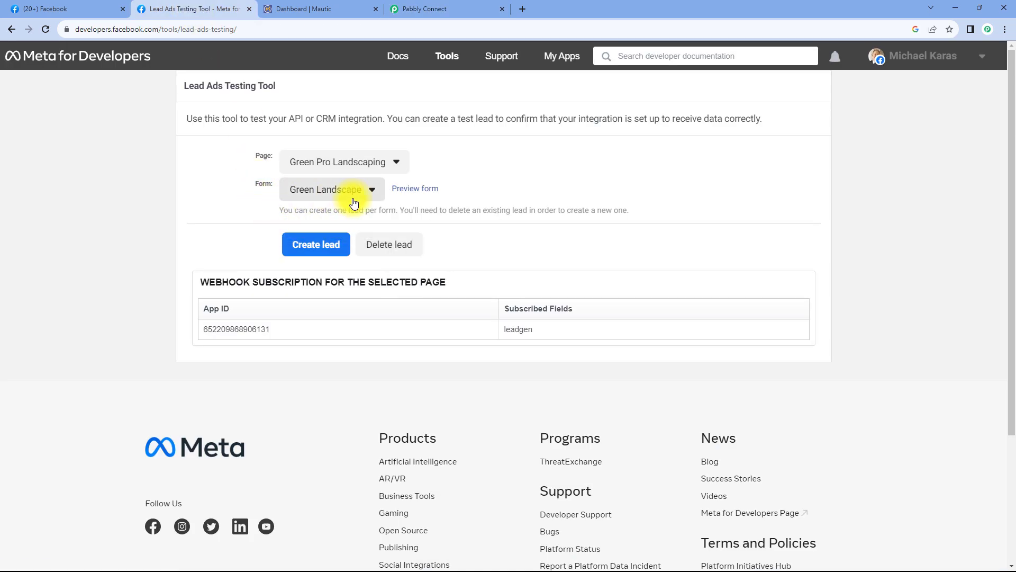
click(450, 9)
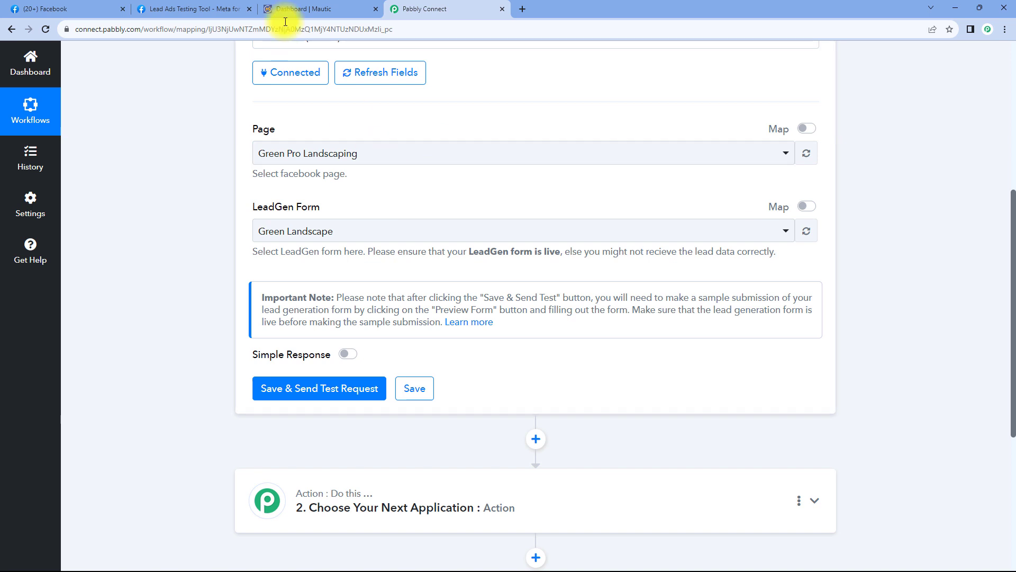
click(226, 5)
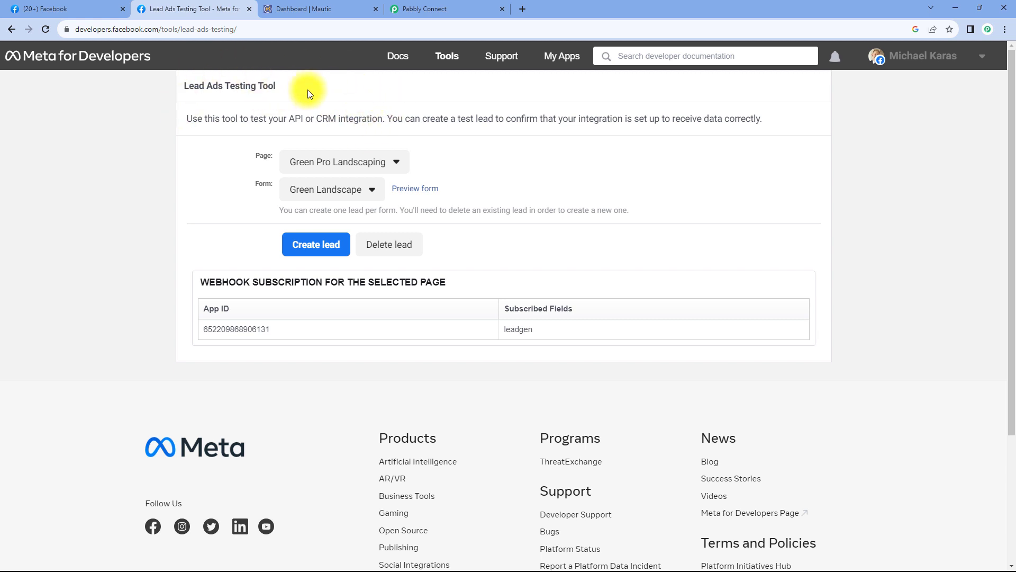
click(466, 8)
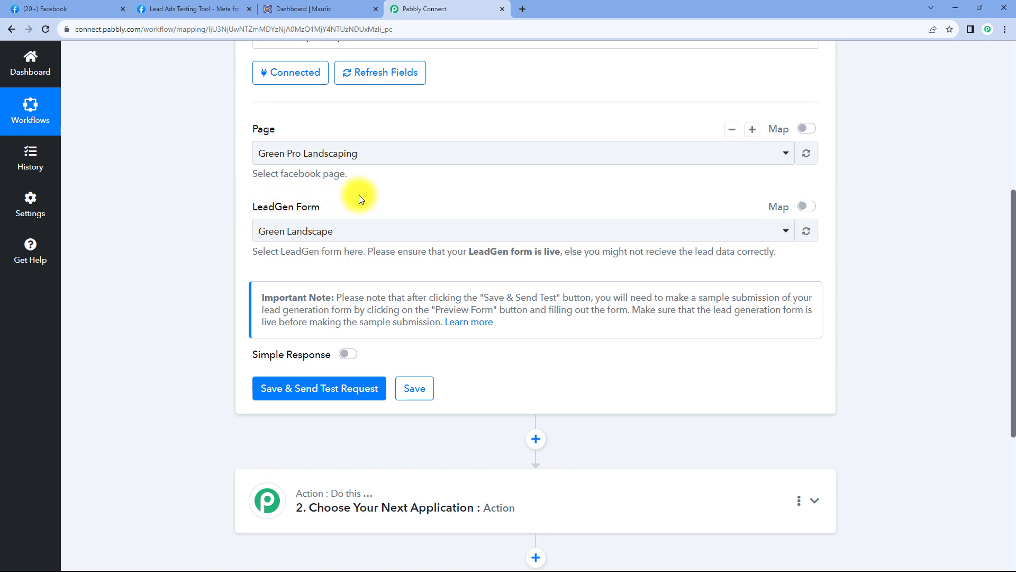
scroll(332, 192, down, 2)
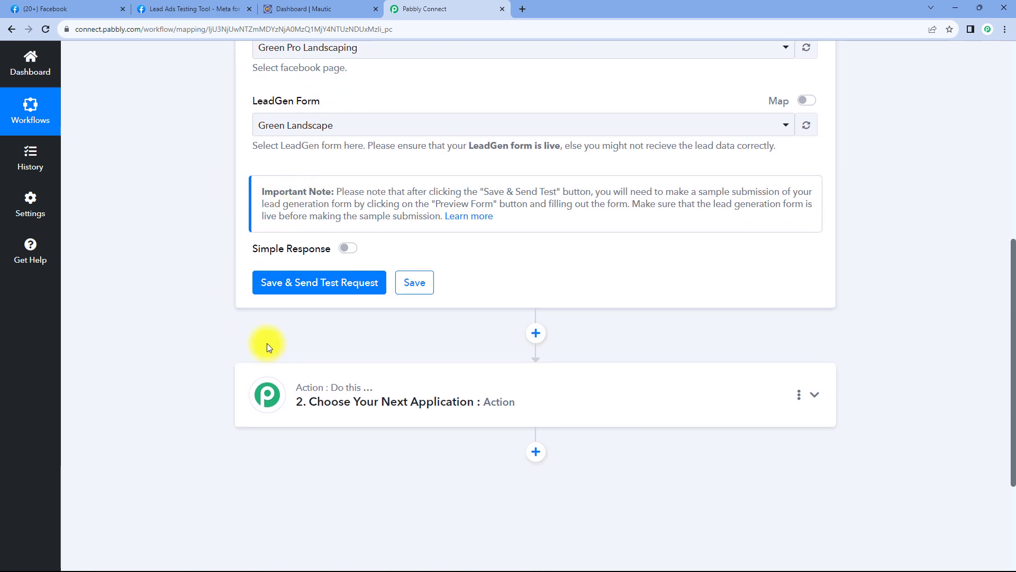
- Save the trigger with Save & Send Test Request so it waits for a test lead
click(321, 283)
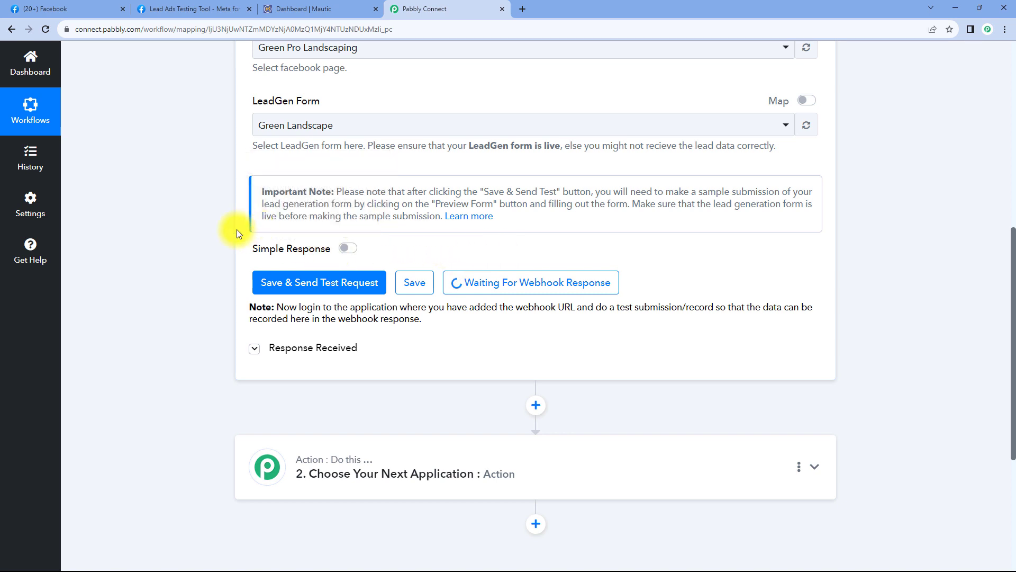
click(204, 9)
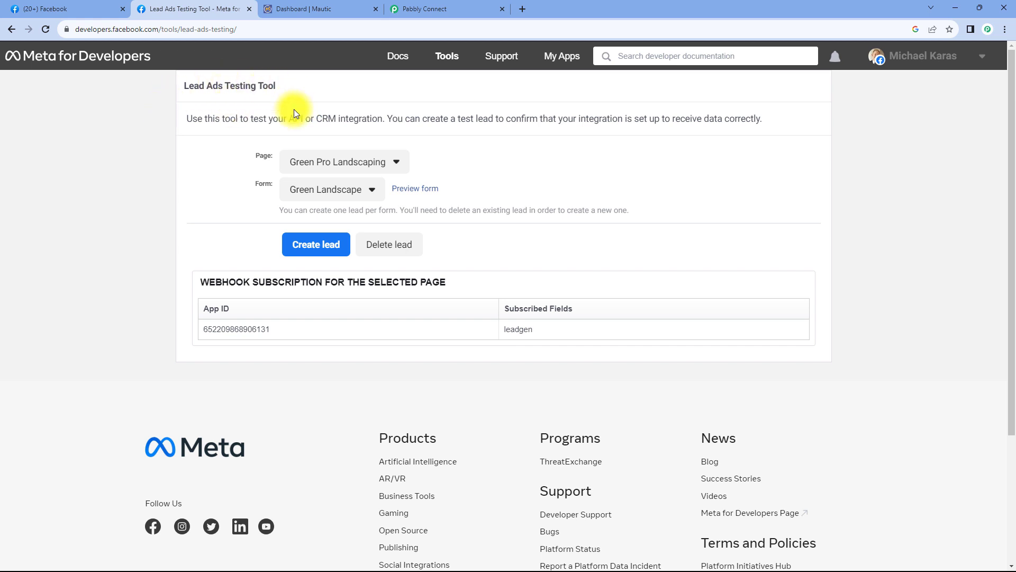
- Preview the Green Landscape form and enter a test first name, last name, e-mail and phone number
click(414, 190)
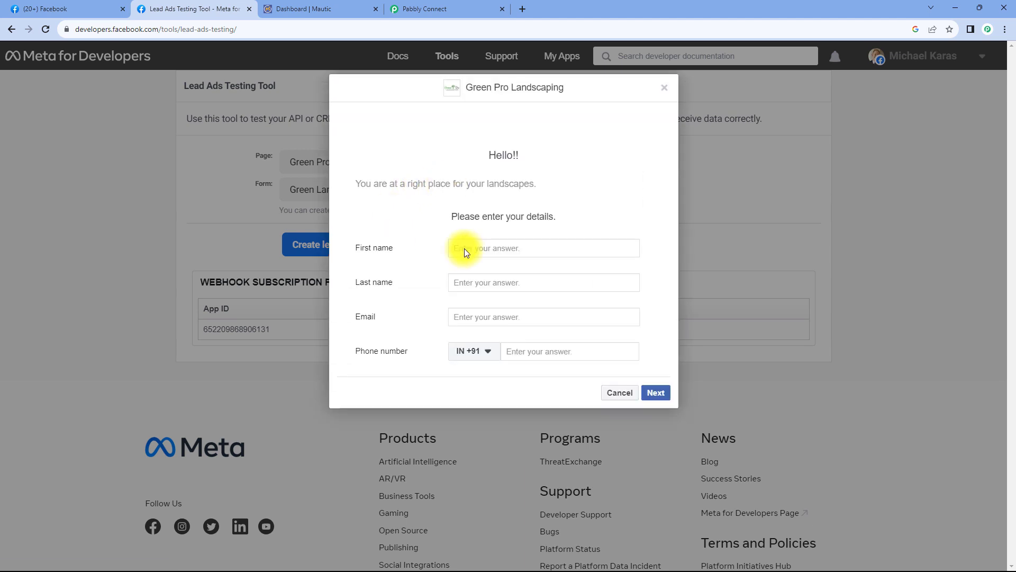
click(474, 247)
text(Demo)
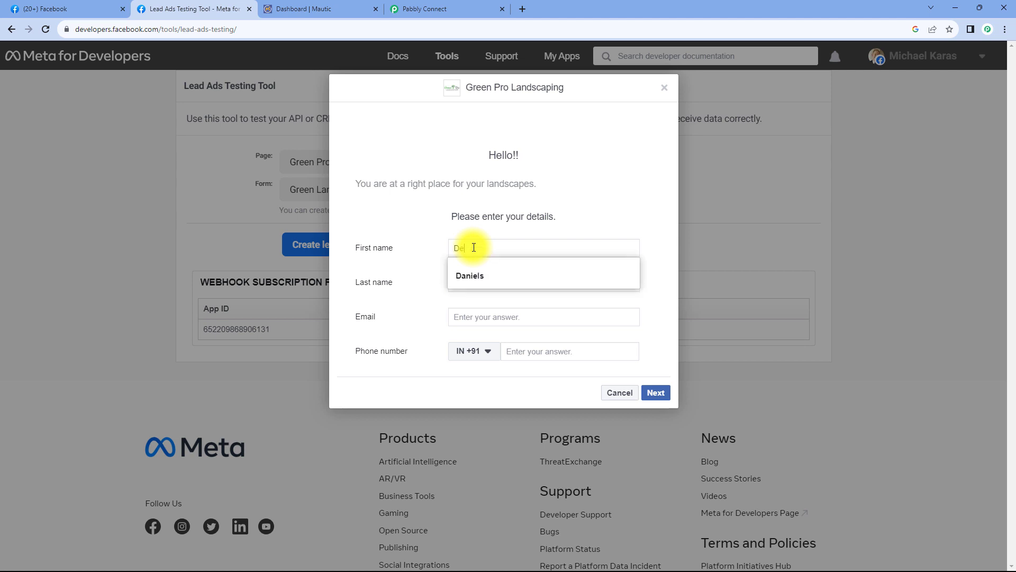
key(Tab)
text(User)
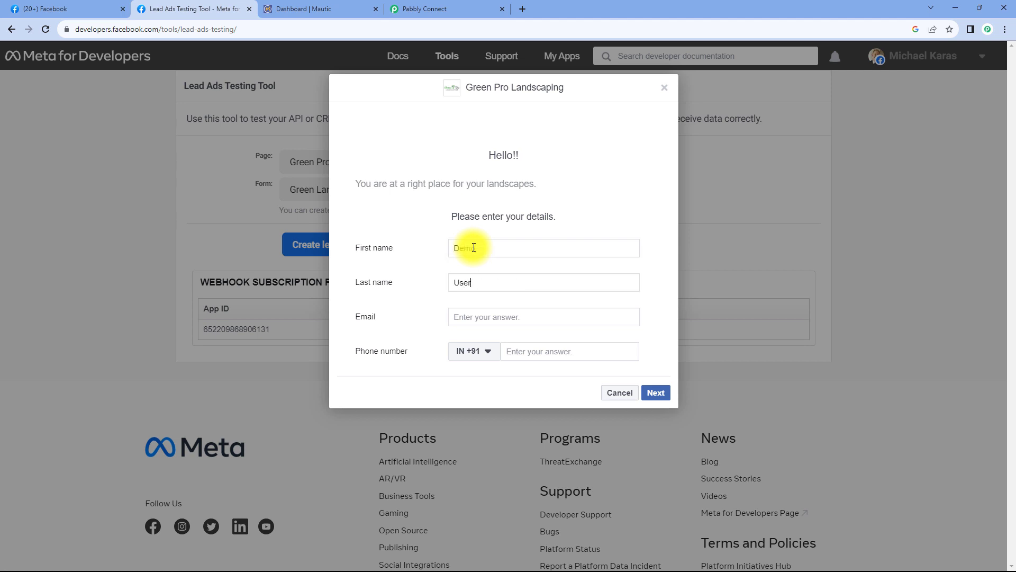
key(Tab)
text(demo@paa)
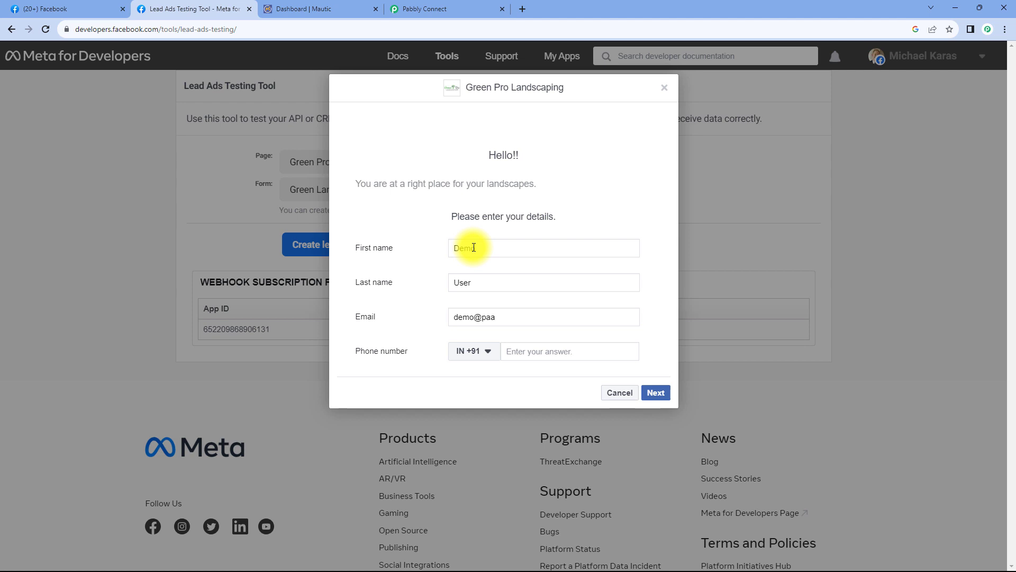
key(BackSpace)
key(Down)
key(Return)
key(Tab)
text(1234 5)
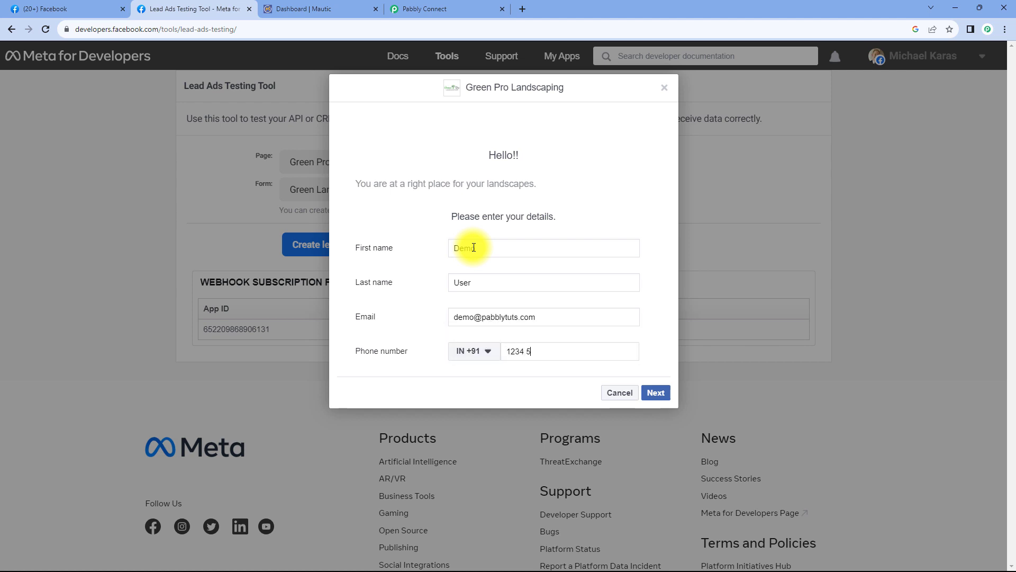
text(67 890)
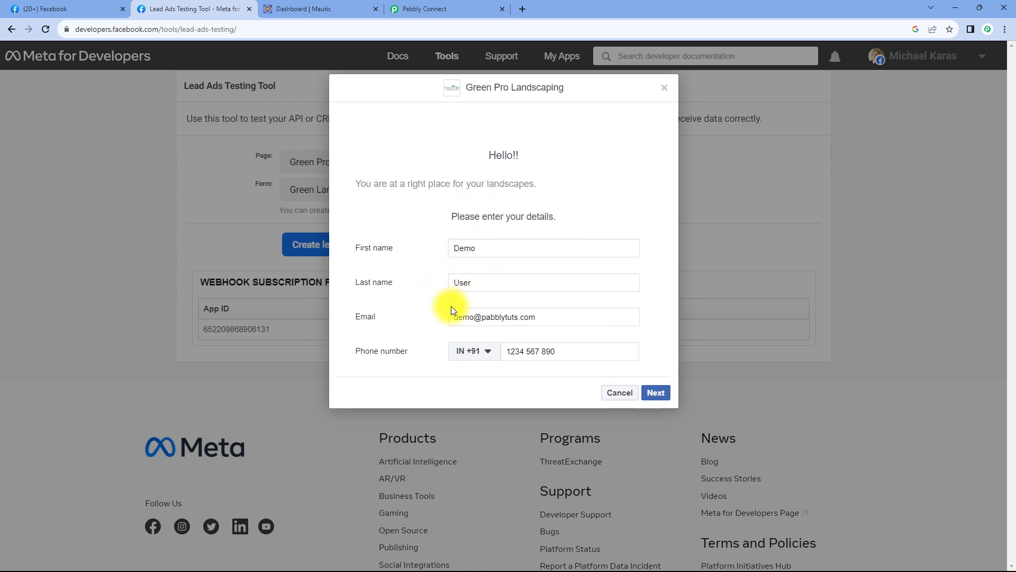
- Submit the test lead and dismiss the confirmation
click(656, 392)
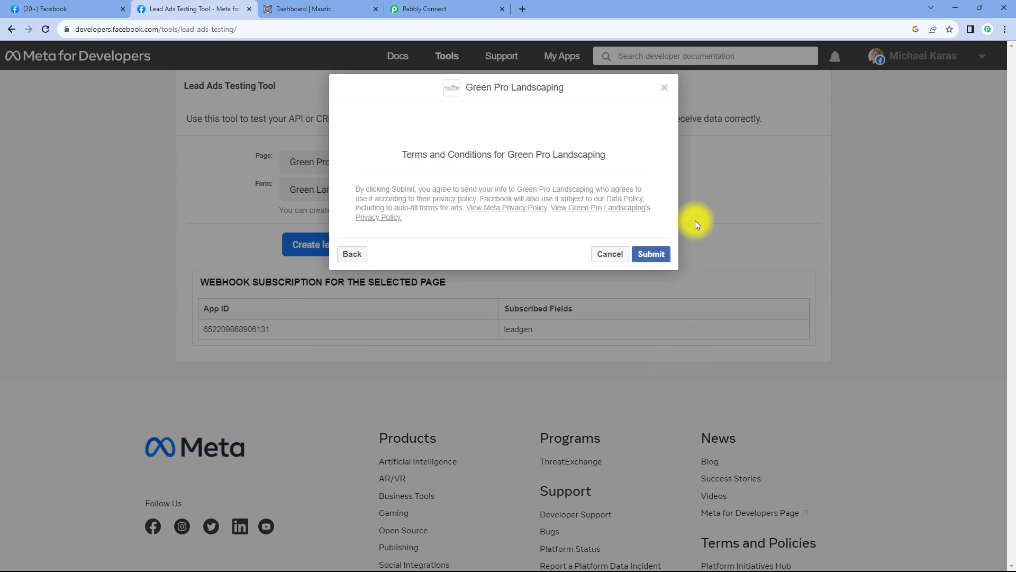
click(660, 255)
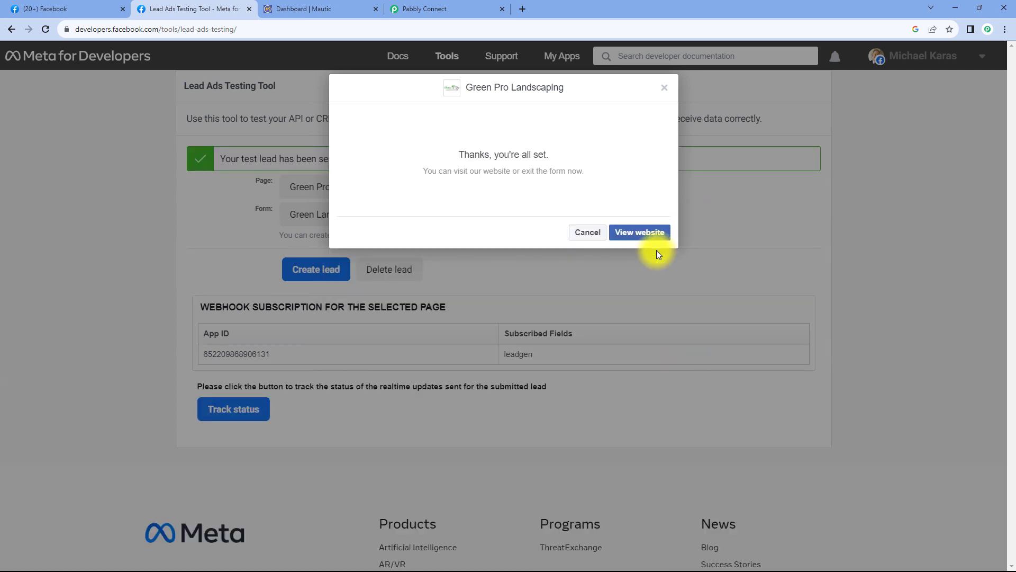
click(664, 89)
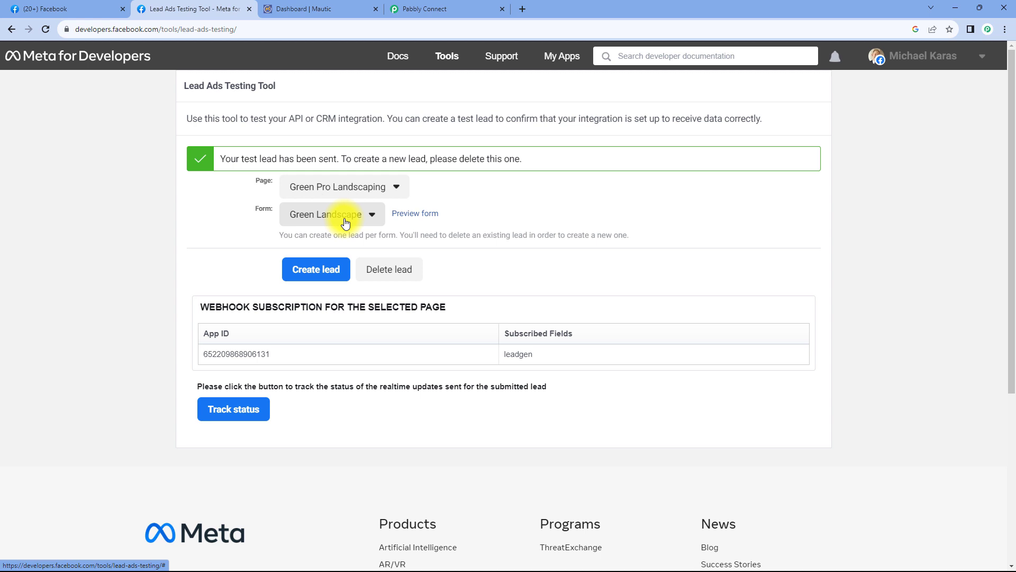
- Check the test lead response received by the Pabbly Connect trigger
click(462, 5)
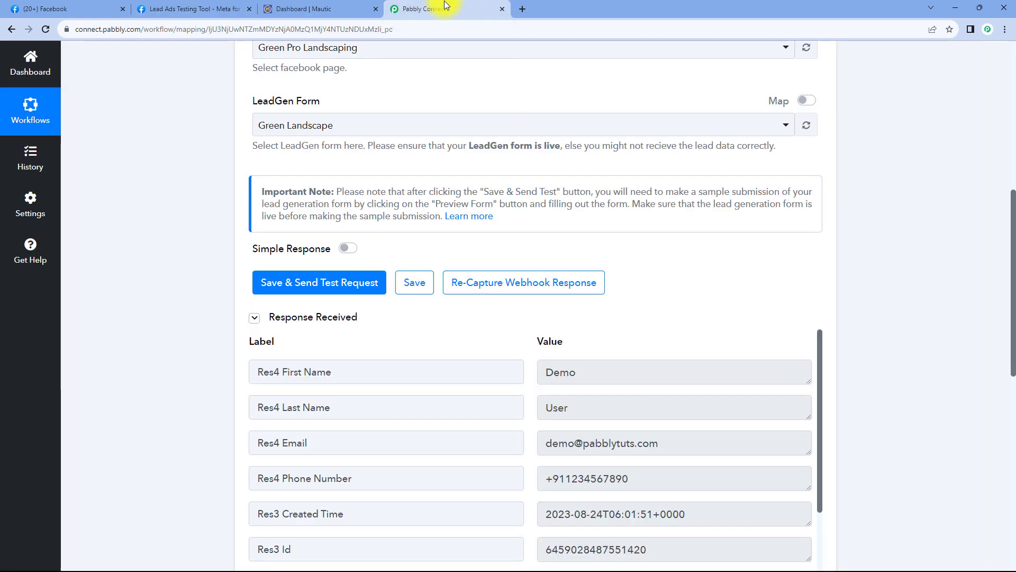
scroll(218, 182, up, 2)
scroll(218, 182, down, 5)
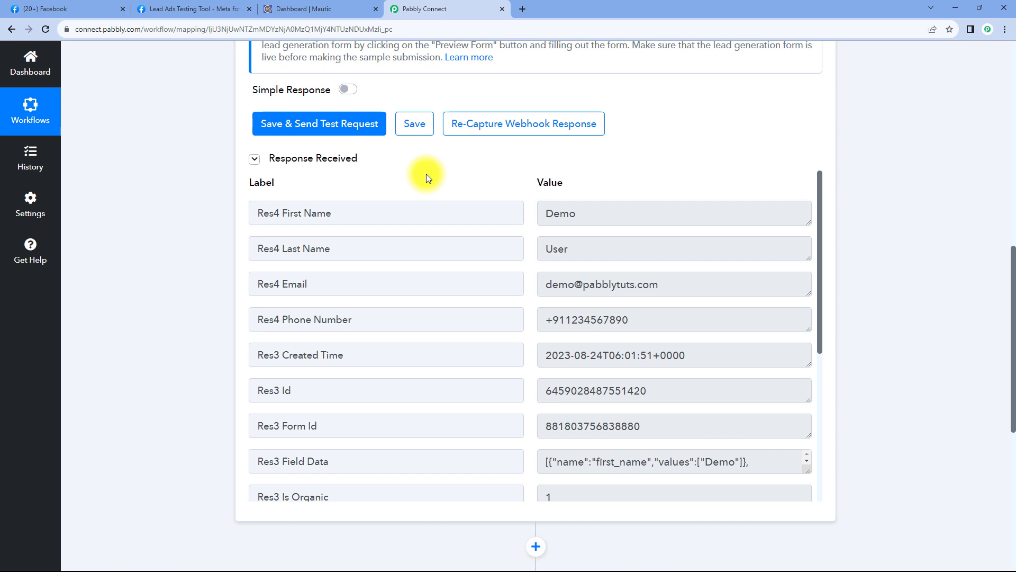
click(204, 9)
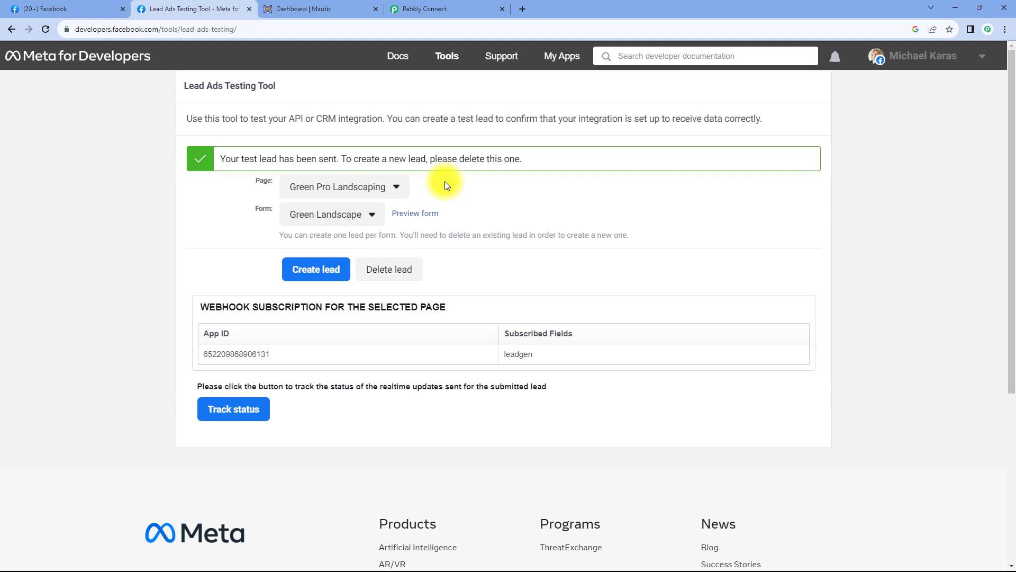
click(427, 8)
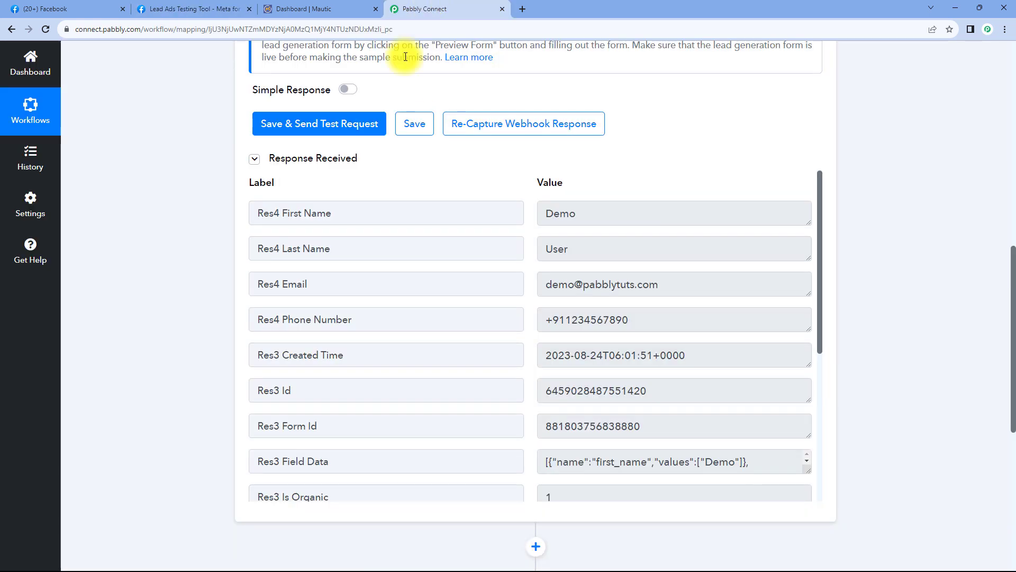
- Point out the lead's first name, last name, e-mail and phone values, then scroll to the action step
drag(595, 209, 529, 216)
drag(595, 251, 515, 252)
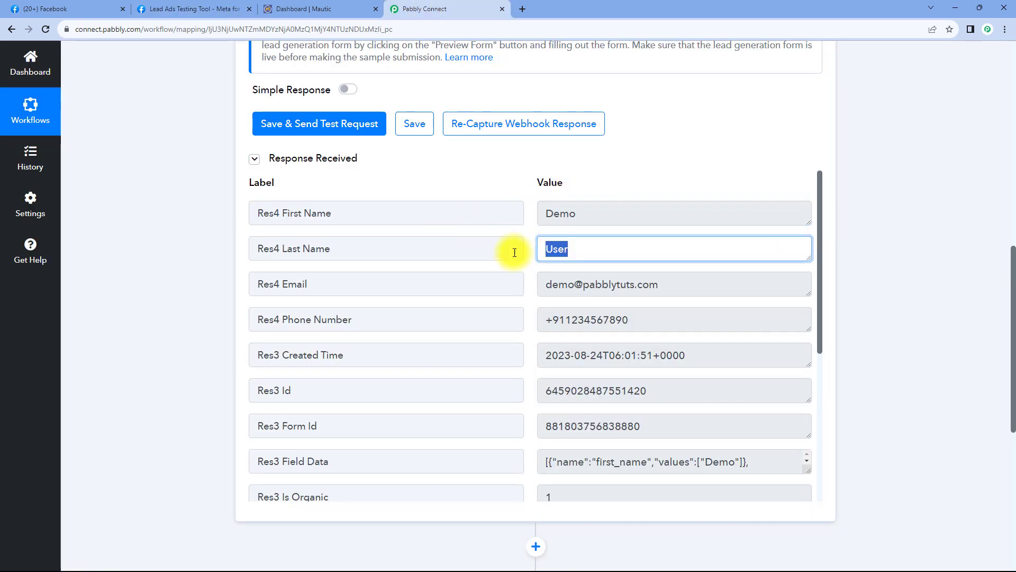
drag(681, 283, 537, 279)
drag(638, 316, 535, 314)
click(532, 294)
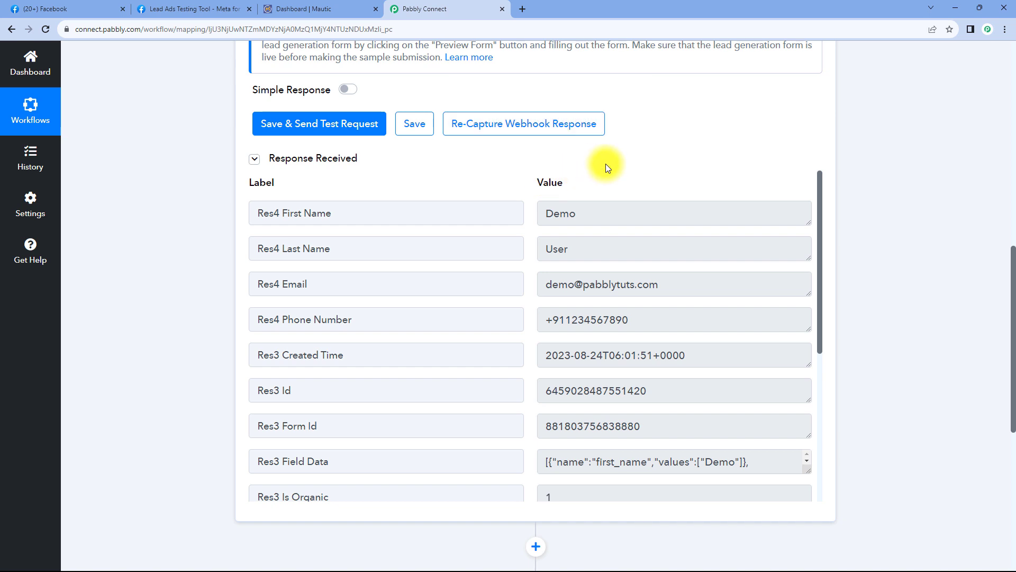
scroll(617, 159, down, 1)
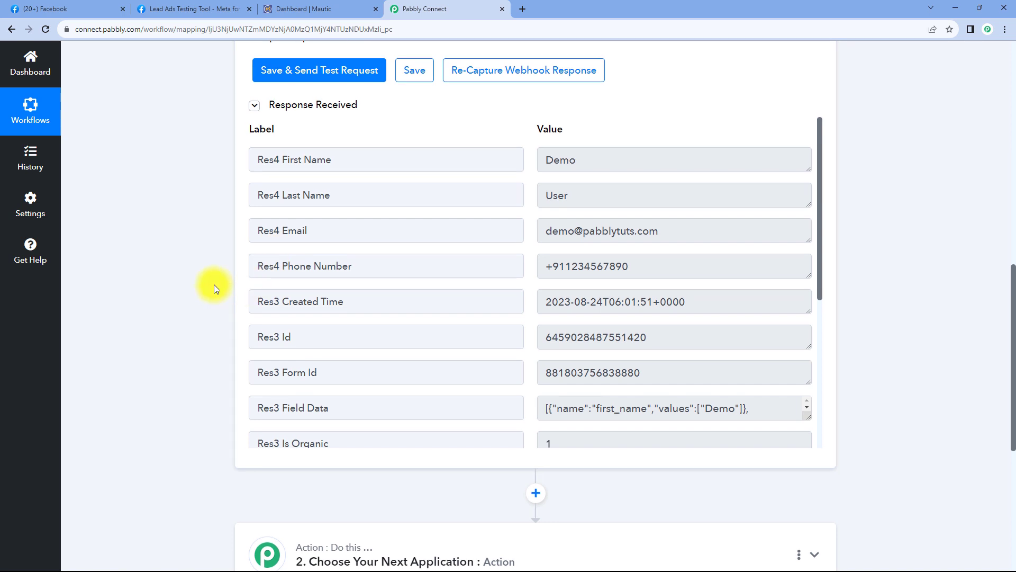
scroll(214, 283, down, 6)
- Search for Mautic and pick it as the action step's app
click(484, 209)
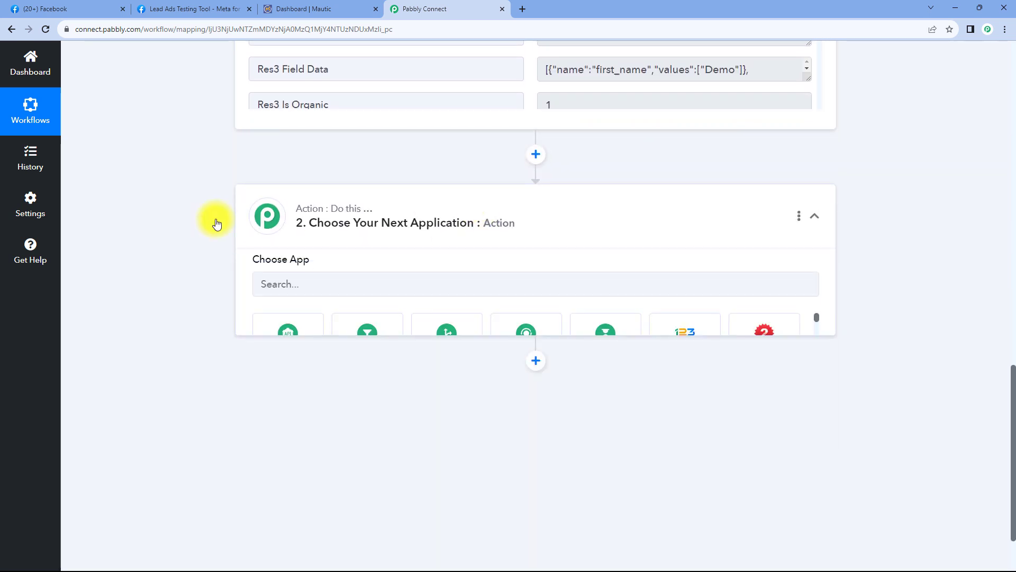
scroll(209, 220, down, 2)
click(316, 186)
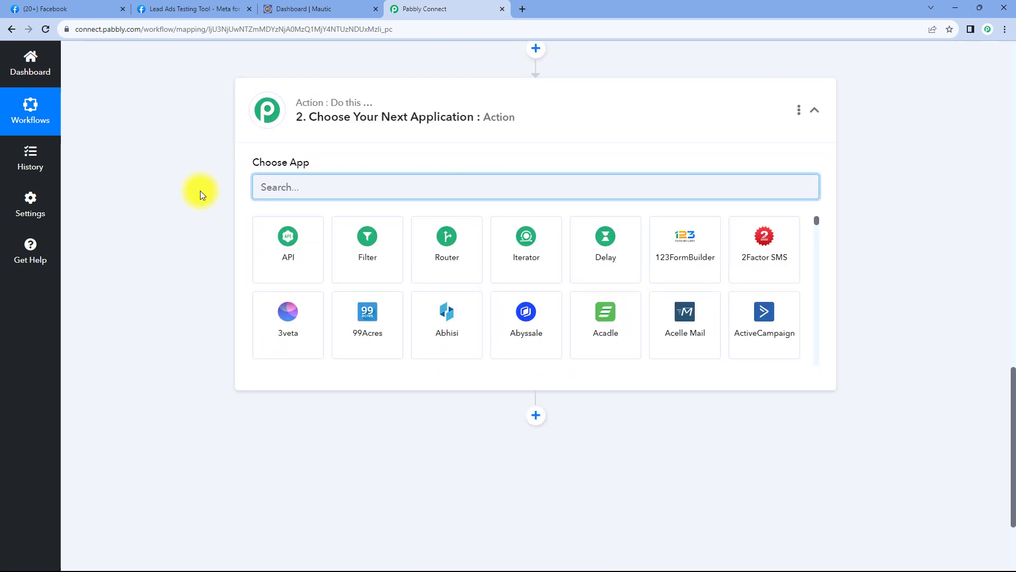
text(Mautic)
click(288, 234)
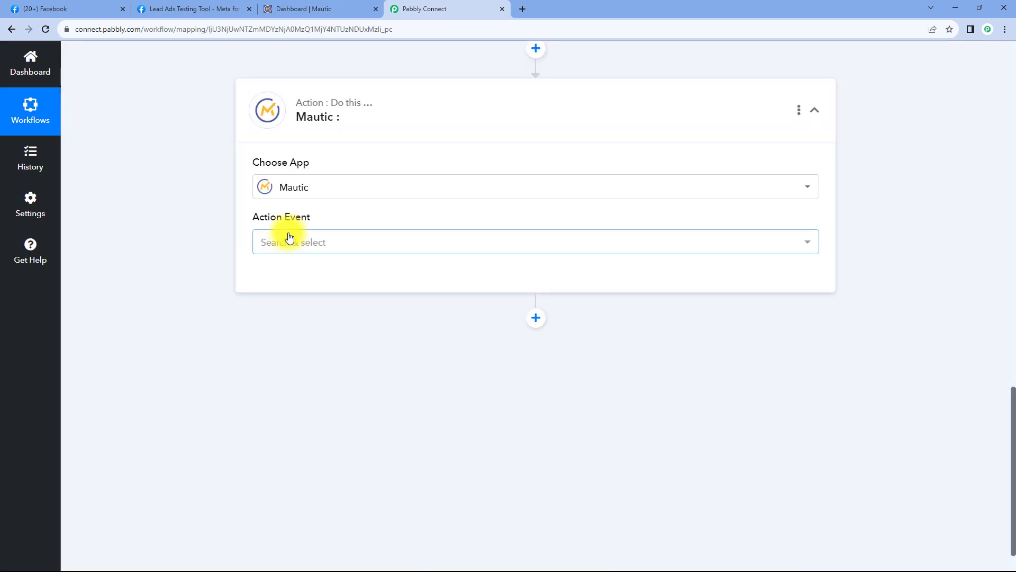
- Set the action event to Create or Update Contact and add a new Mautic connection
click(338, 241)
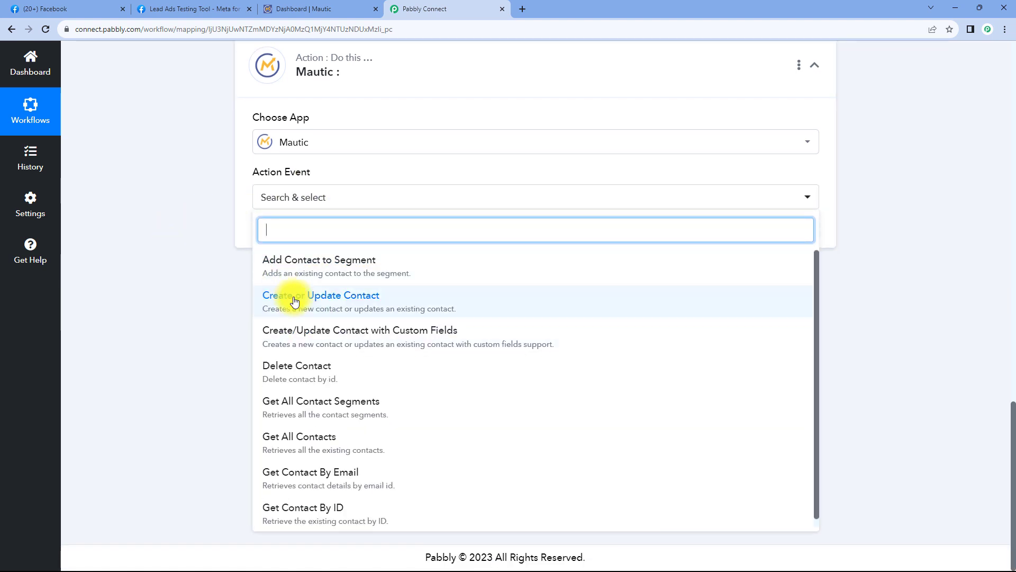
click(386, 300)
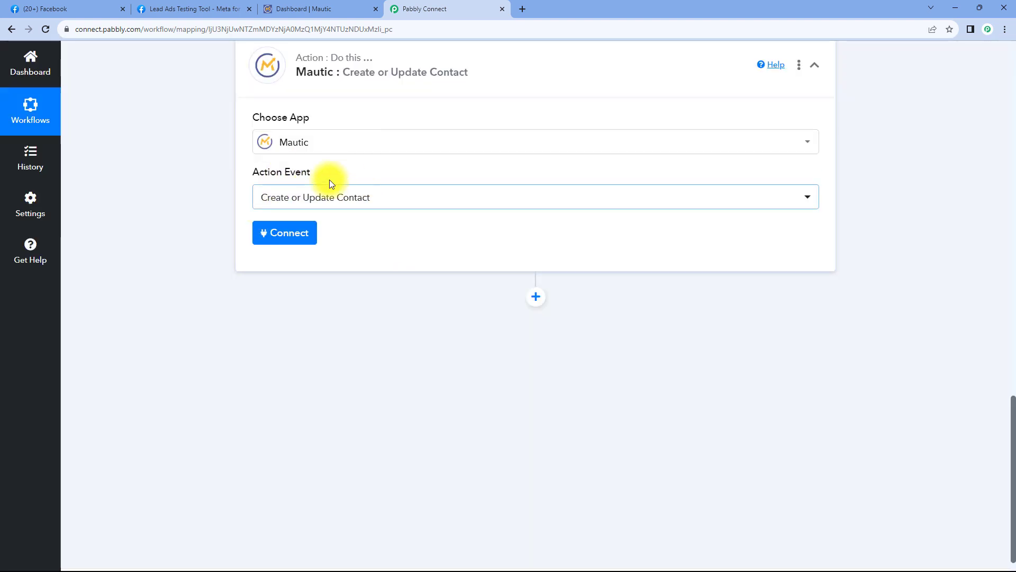
click(286, 231)
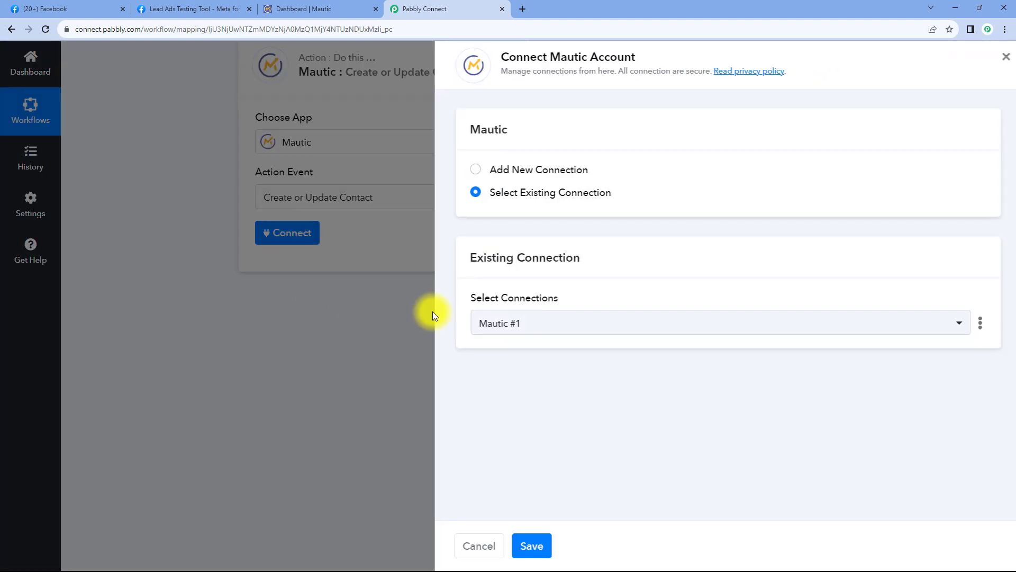
click(475, 169)
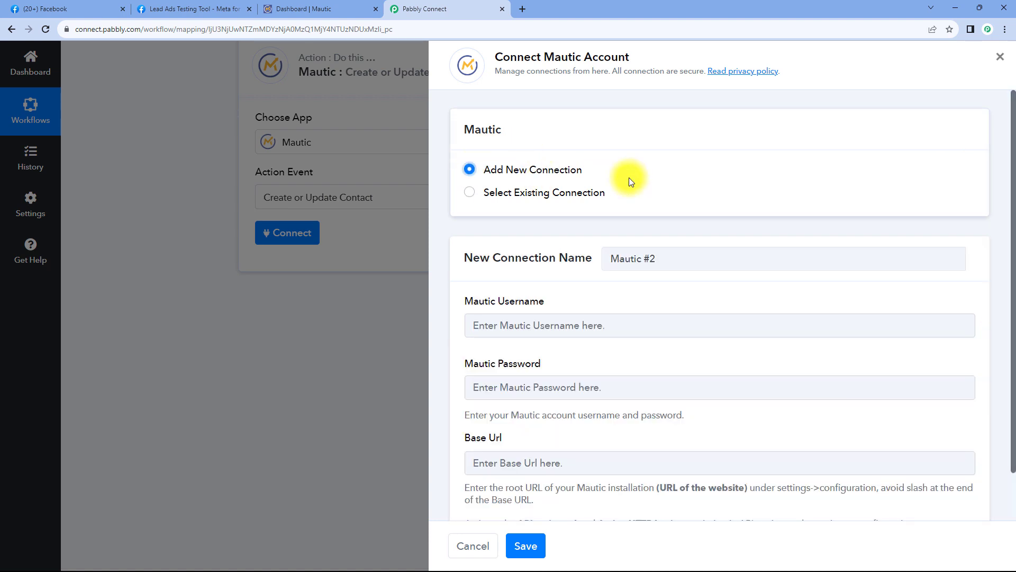
- Read the API note in the Connect Mautic Account panel, then go to the Mautic dashboard
scroll(629, 177, down, 1)
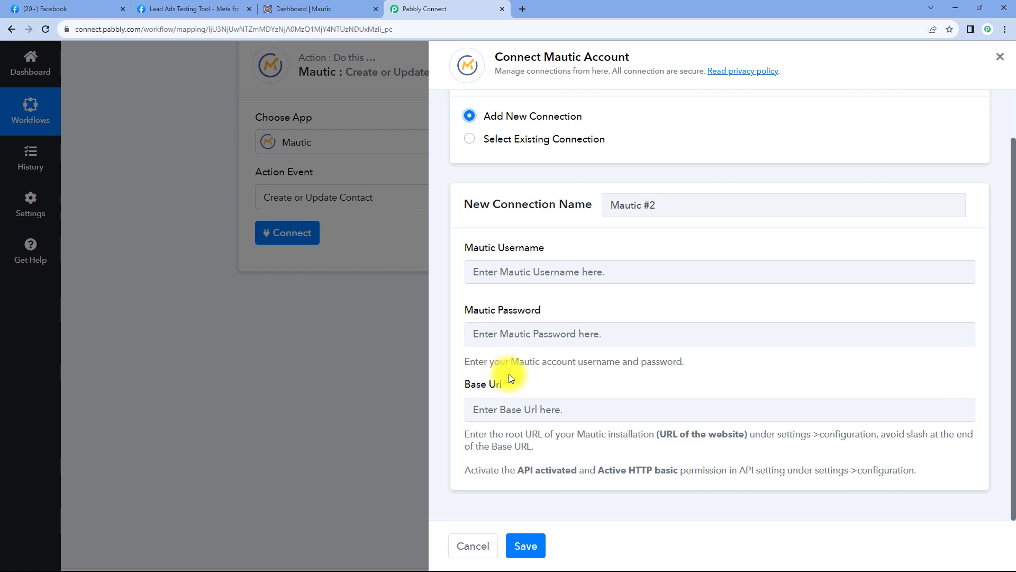
click(321, 7)
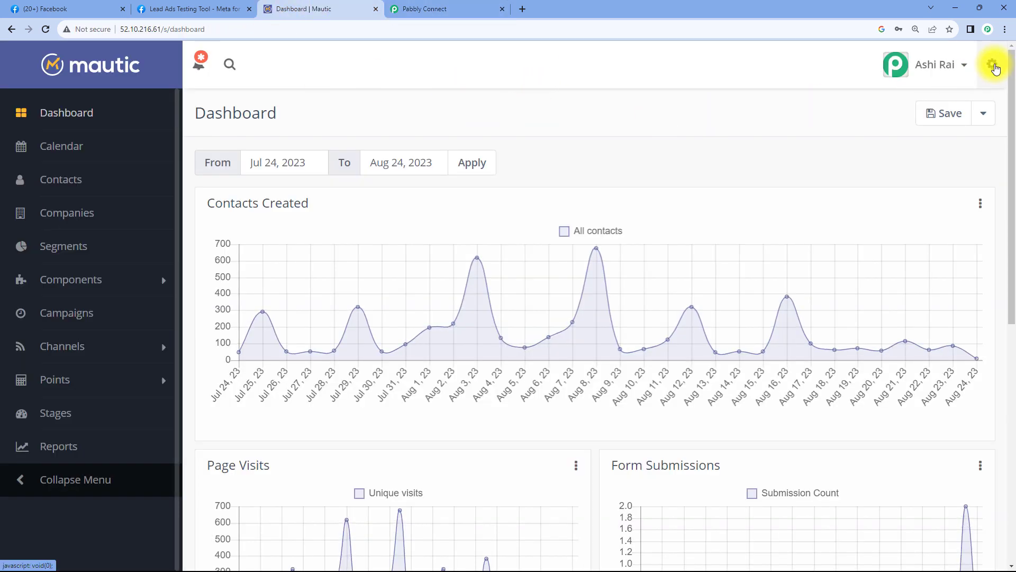
- In Mautic Configuration, check that API access and HTTP basic auth are both Yes
click(994, 66)
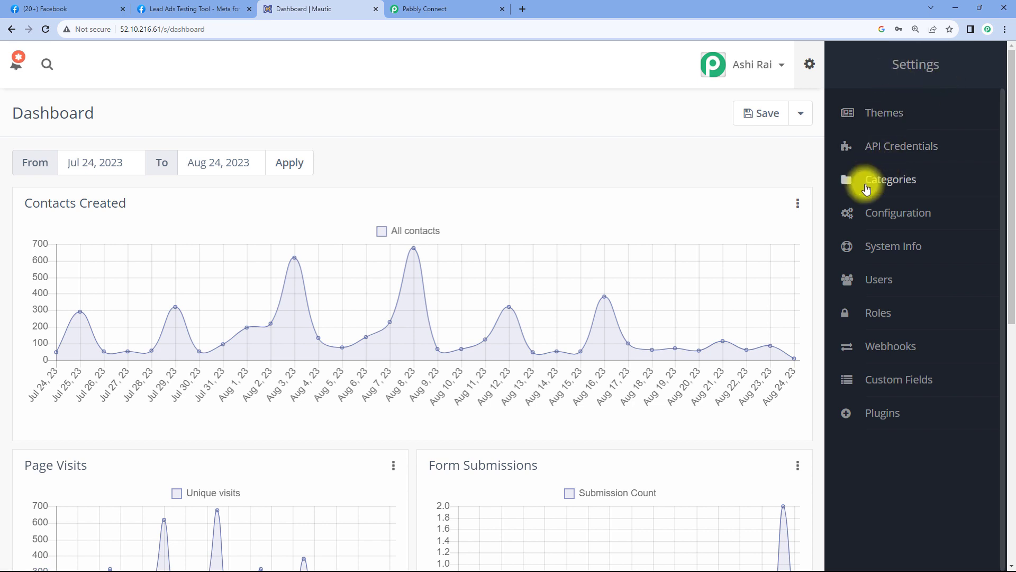
click(916, 215)
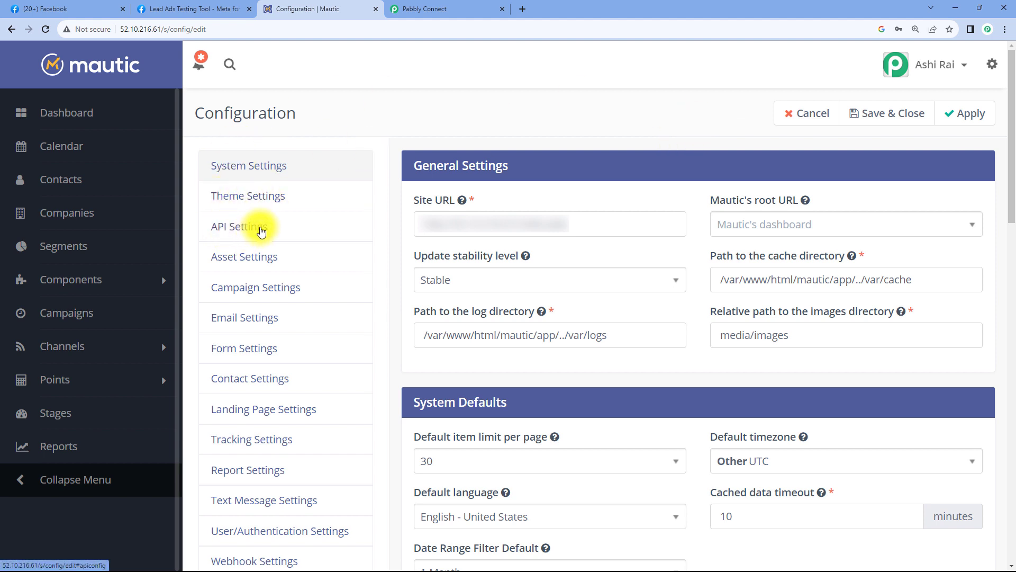
click(261, 231)
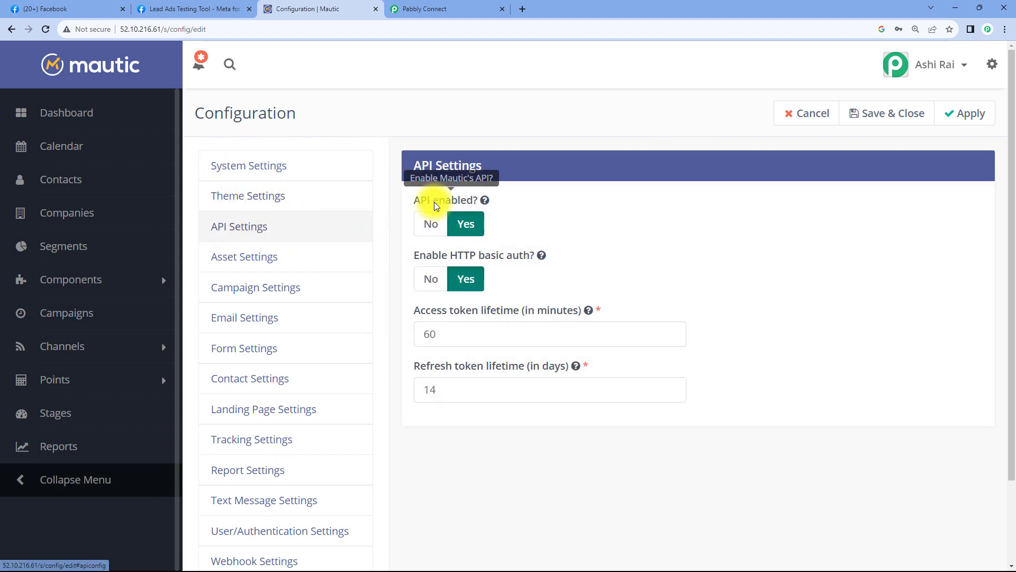
mouse_move(428, 264)
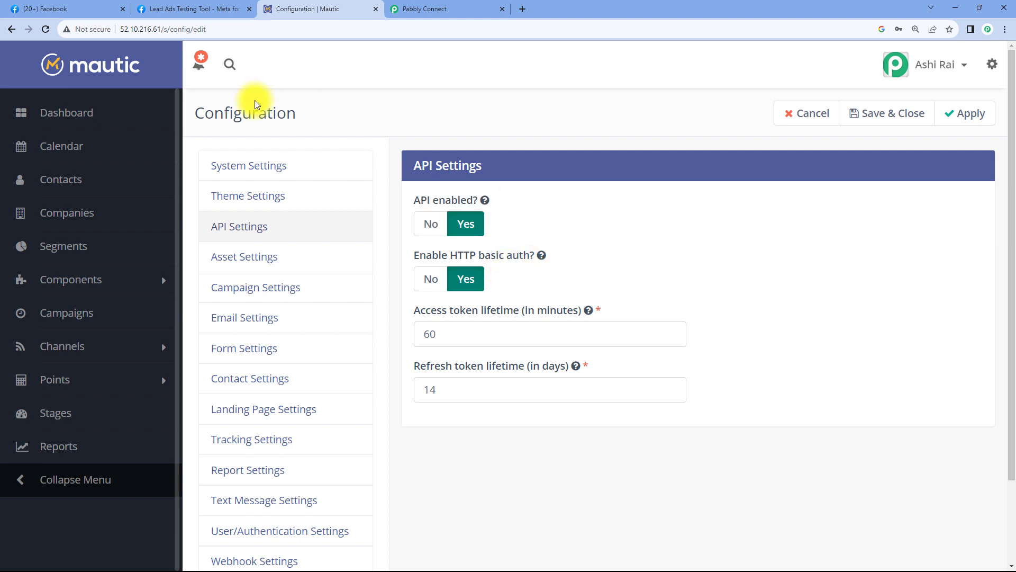
- Copy the Mautic Site URL from System Settings into Pabbly's Base Url field
click(253, 165)
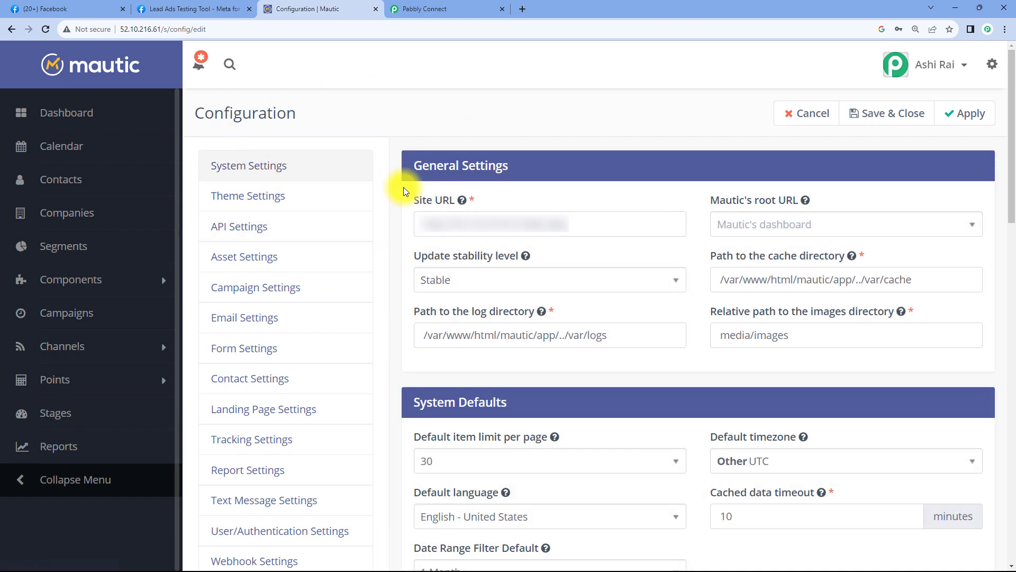
drag(587, 226, 424, 225)
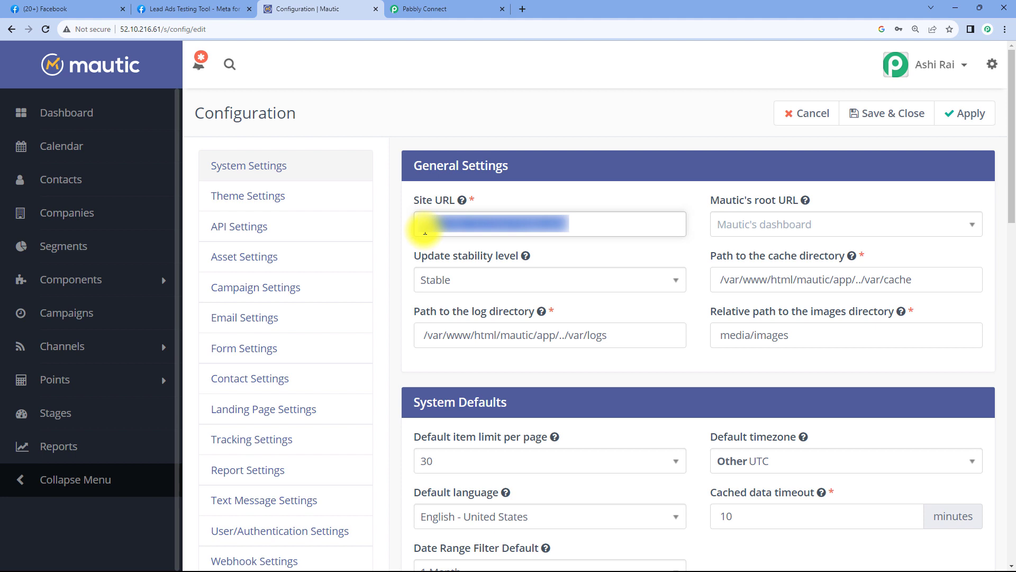
right_click(468, 229)
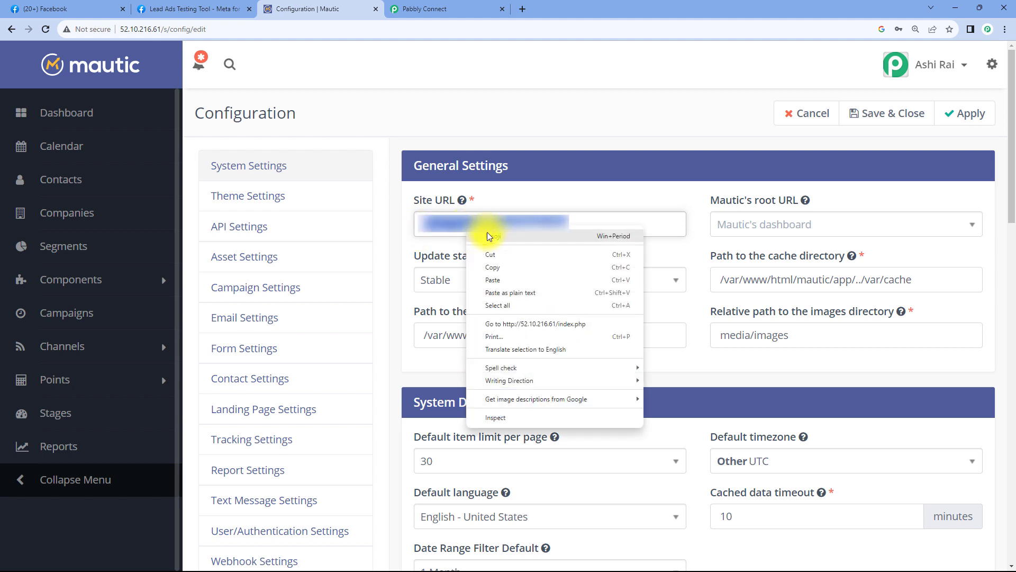
click(502, 272)
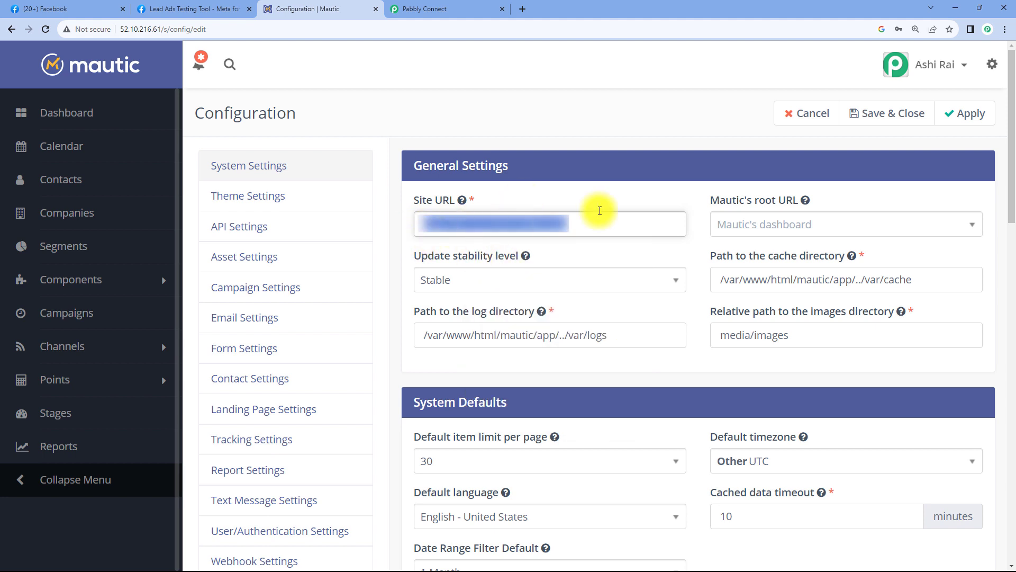
click(573, 199)
click(442, 5)
click(526, 408)
right_click(525, 408)
click(551, 306)
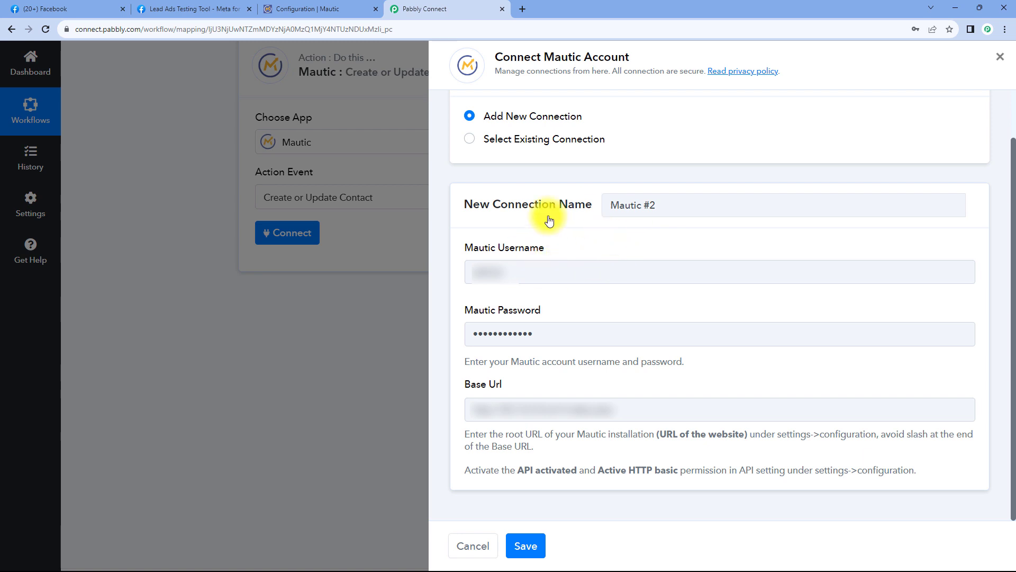
- Save the Mautic #2 connection with the entered username and password
click(537, 545)
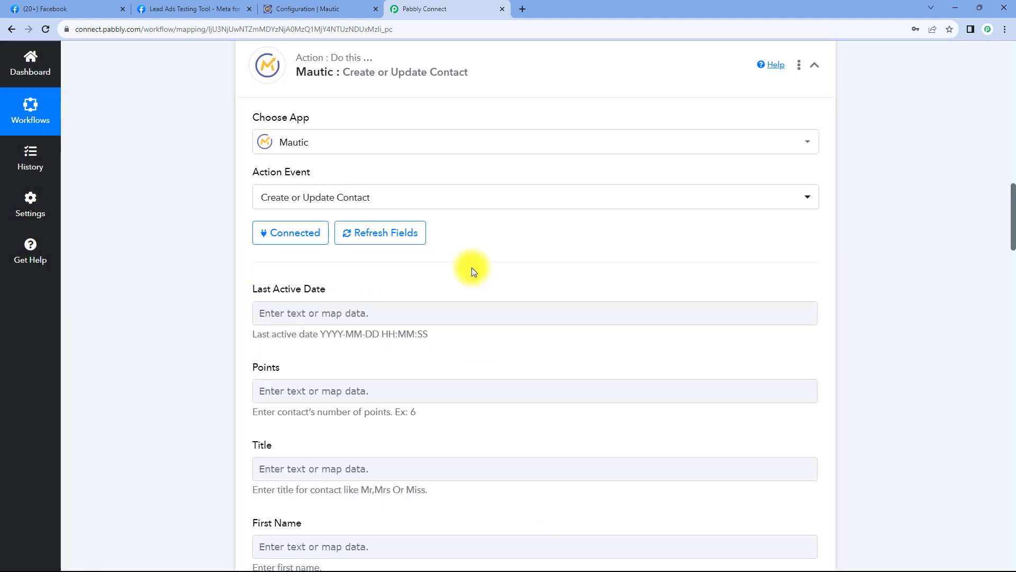
- Scroll to the Mautic Create or Update Contact action and select its First Name field
scroll(215, 256, down, 3)
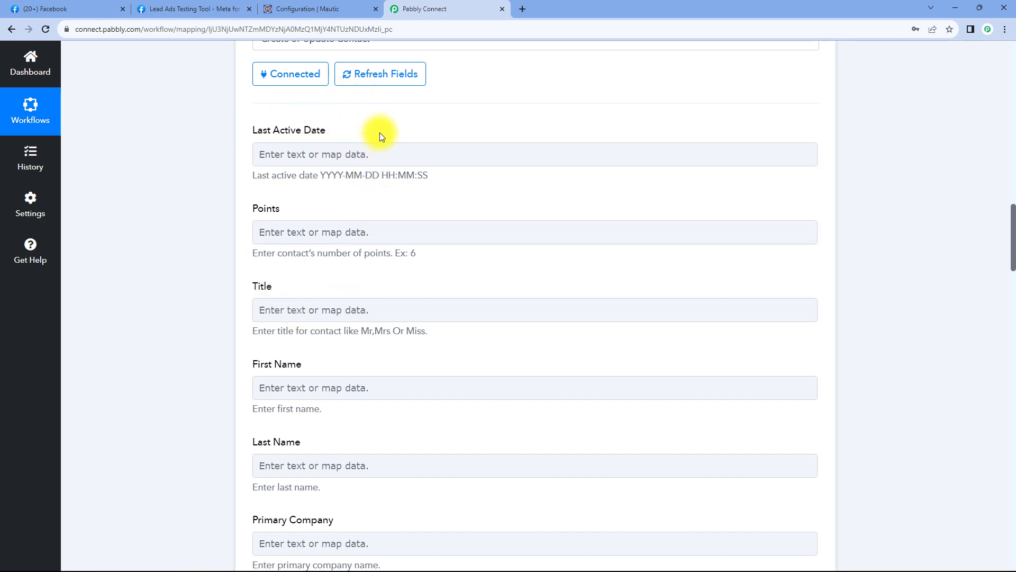
scroll(529, 163, up, 15)
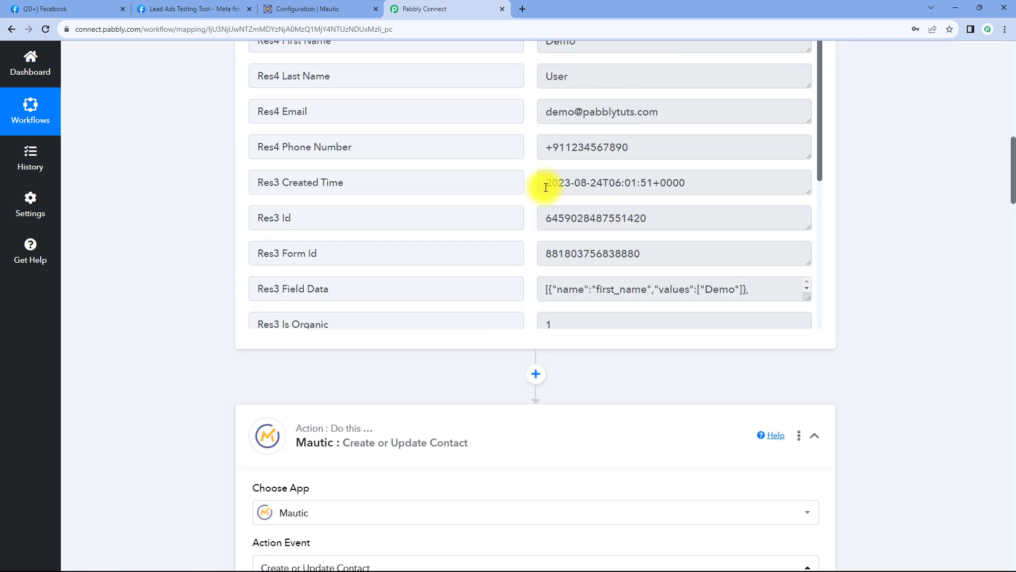
scroll(545, 170, up, 2)
scroll(256, 176, down, 12)
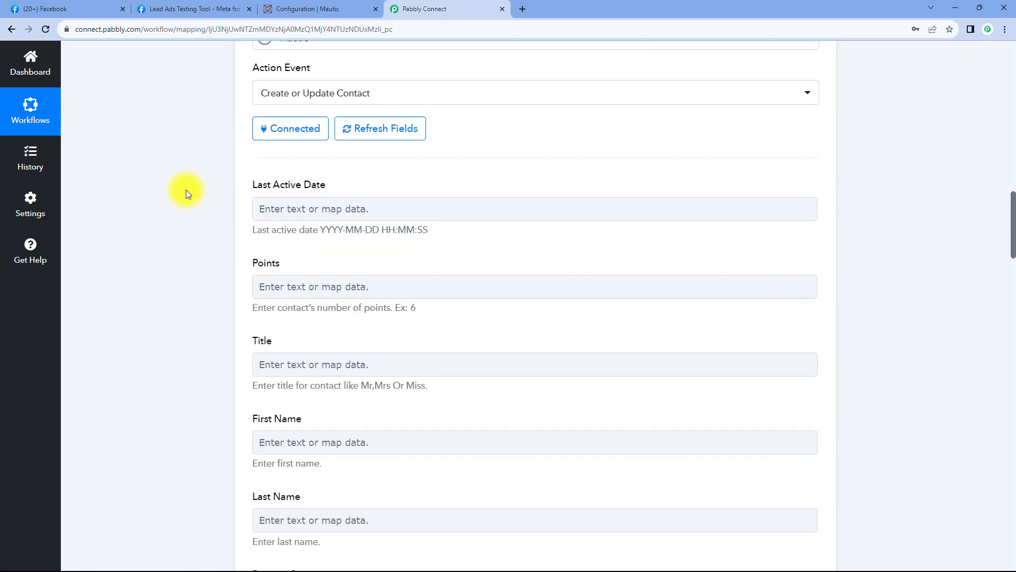
scroll(223, 123, up, 1)
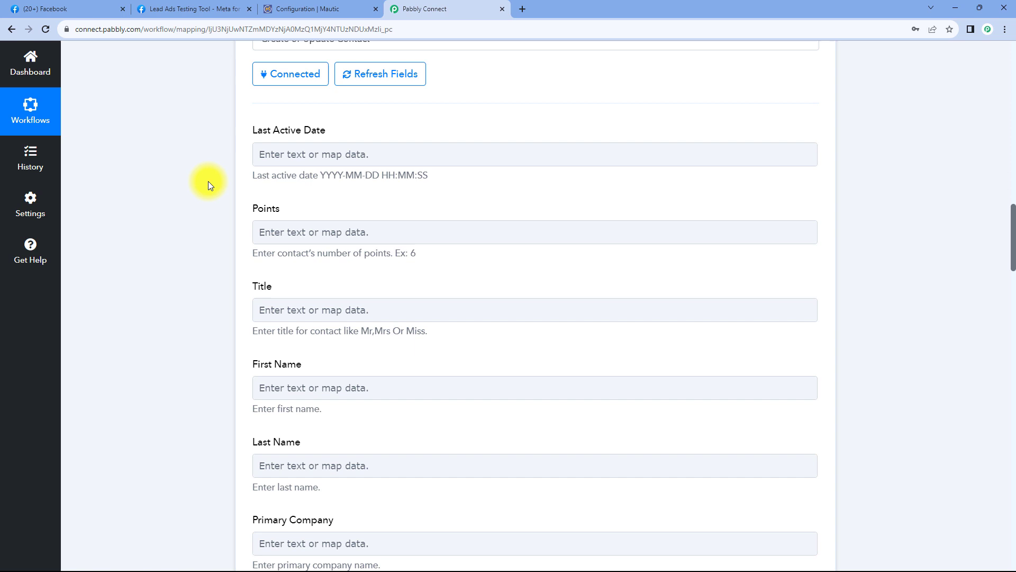
scroll(202, 189, down, 5)
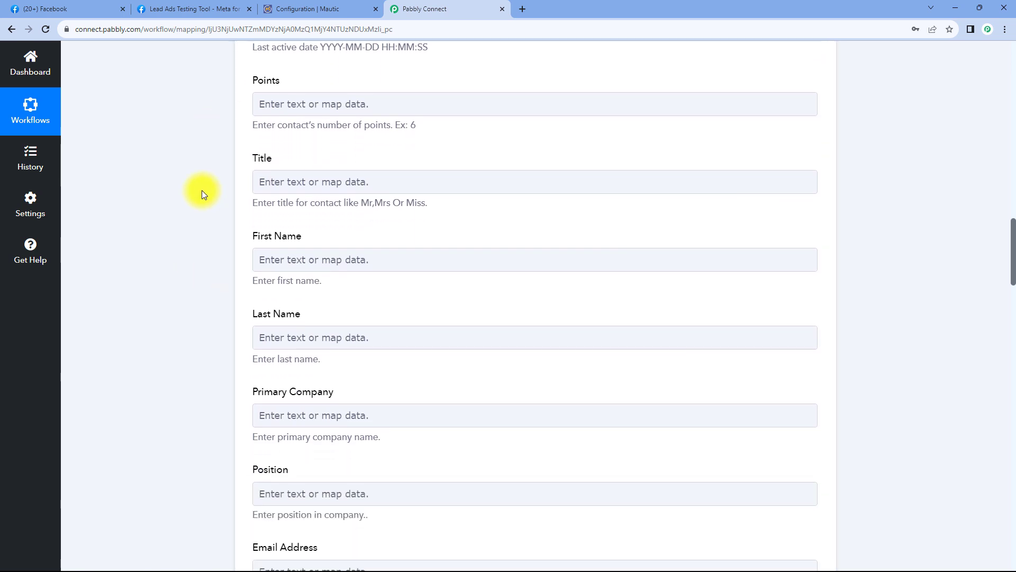
click(299, 175)
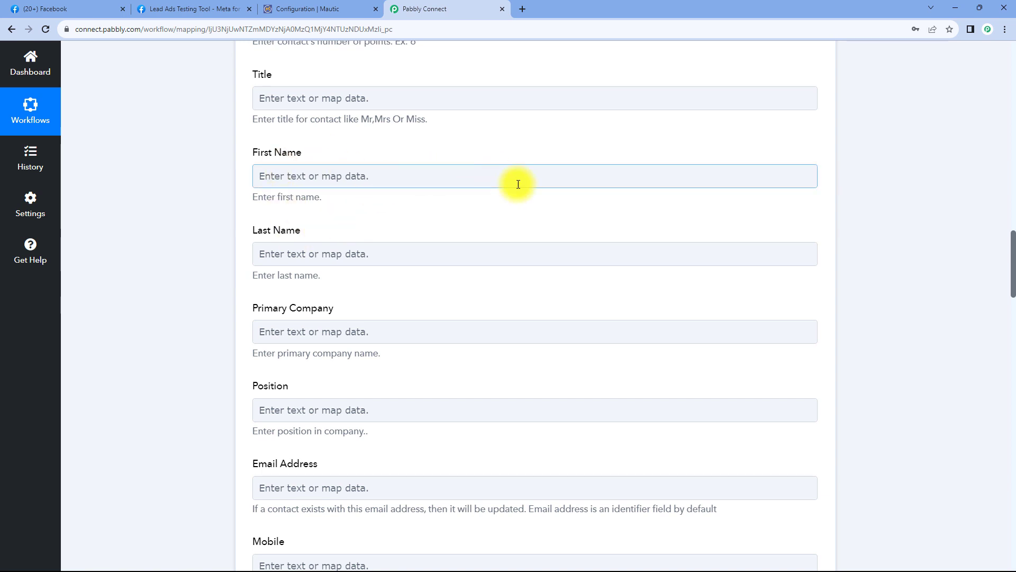
- Check the lead's first-name value in the trigger data, then reselect the First Name field
scroll(549, 205, up, 14)
scroll(559, 248, up, 3)
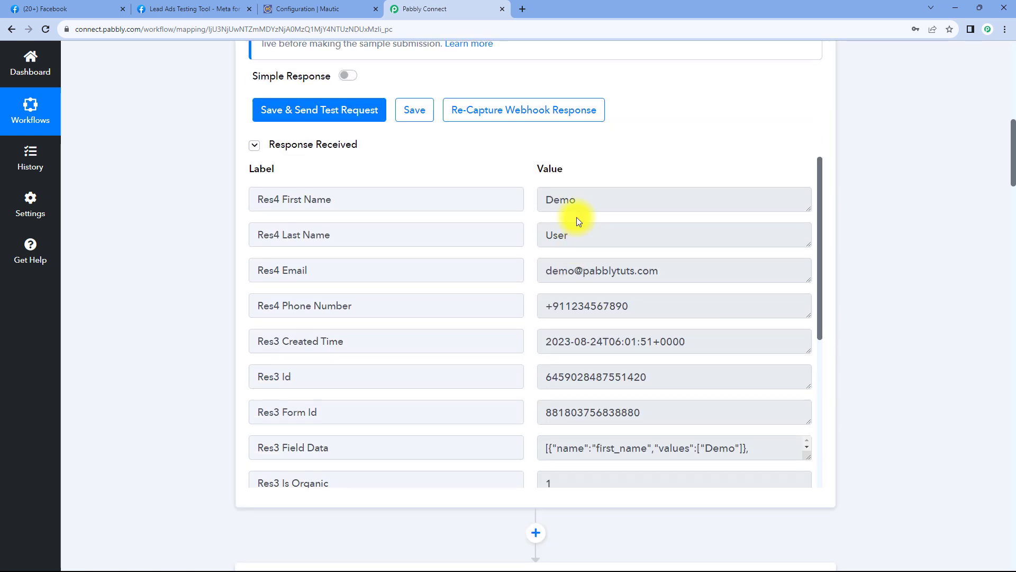
double_click(564, 199)
key(Tab)
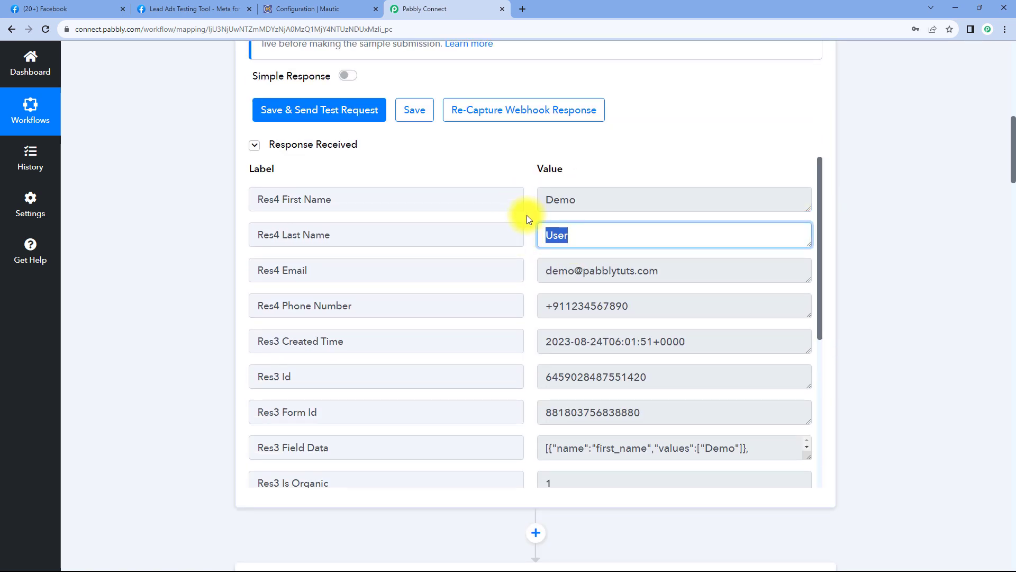
click(527, 215)
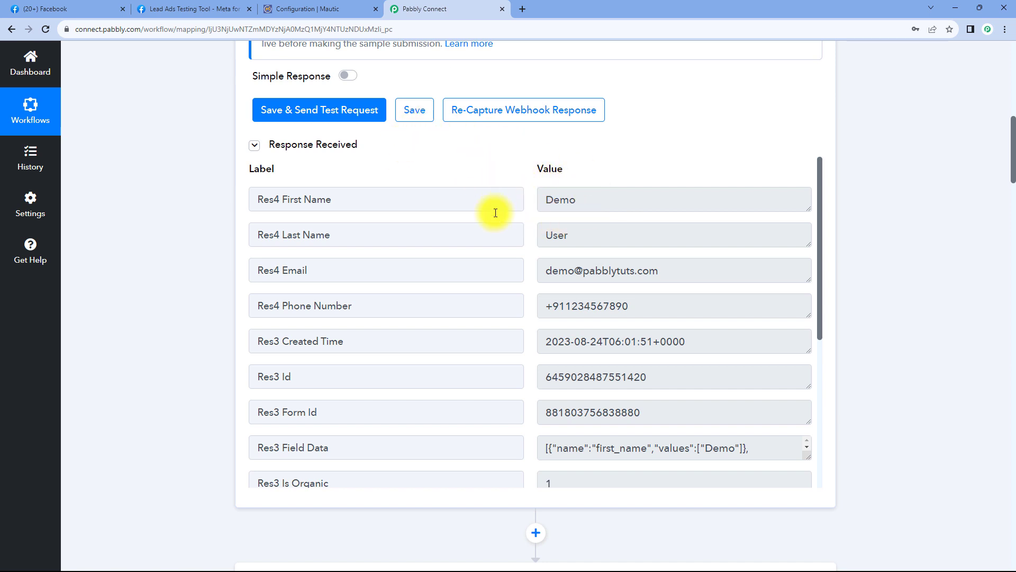
scroll(208, 263, down, 12)
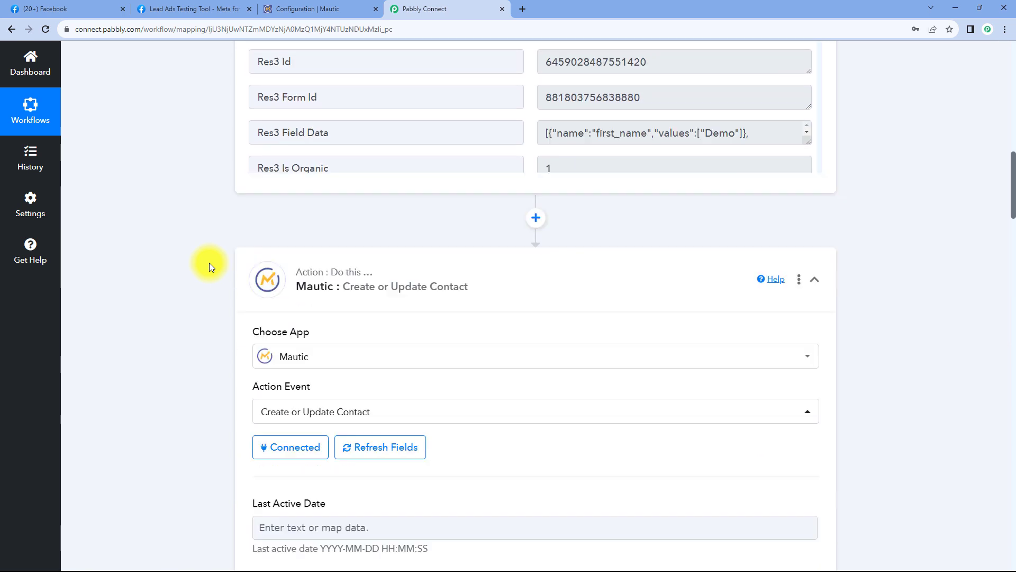
scroll(207, 266, down, 4)
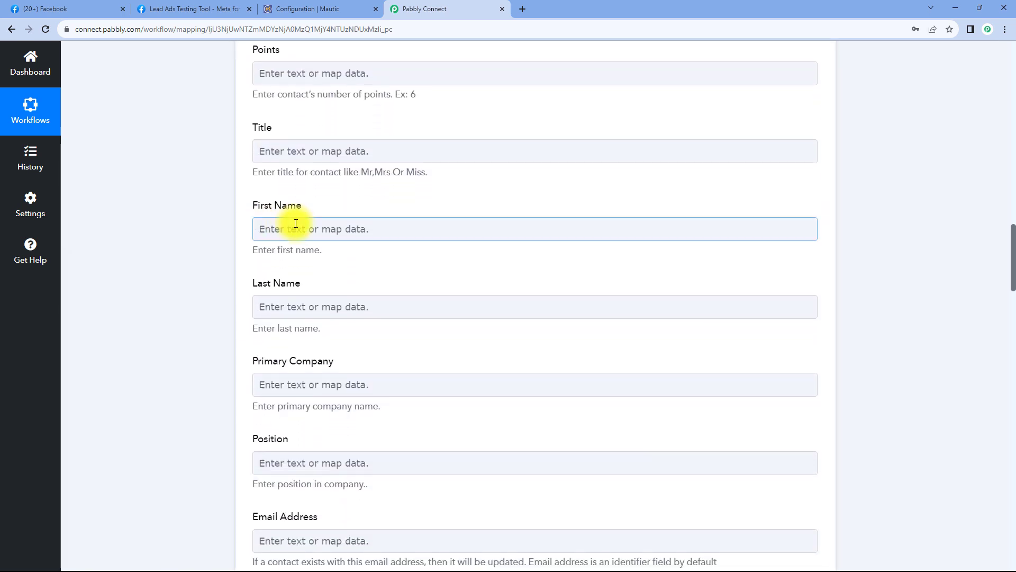
click(295, 223)
scroll(286, 221, down, 1)
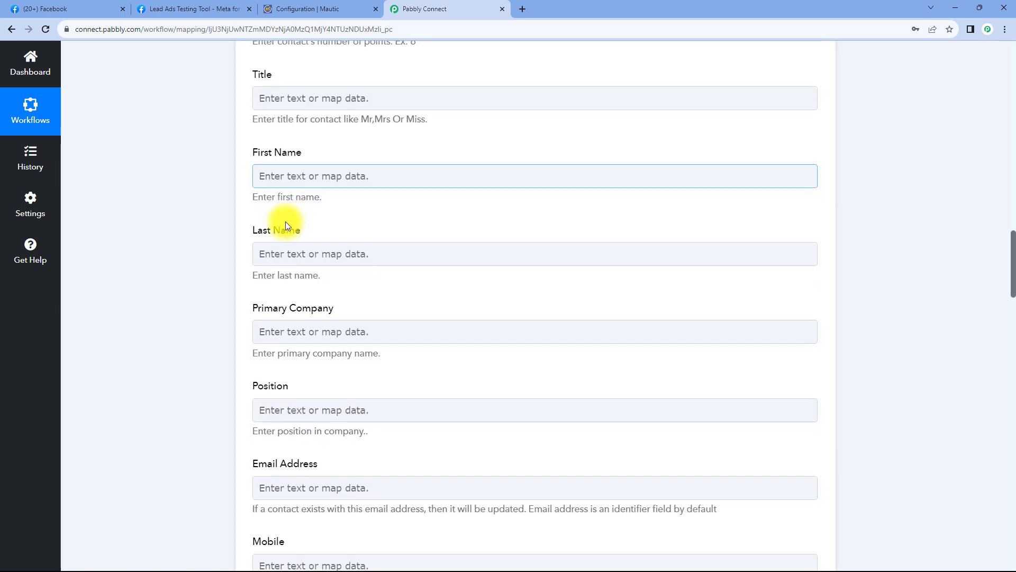
- Map the Facebook lead's first and last name into Mautic's First Name and Last Name
click(292, 176)
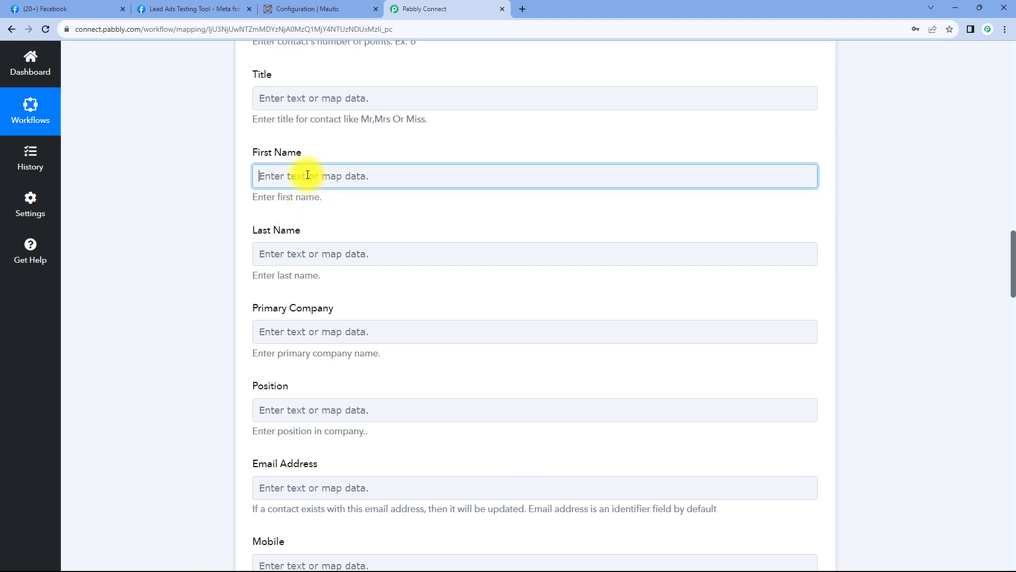
scroll(444, 263, down, 1)
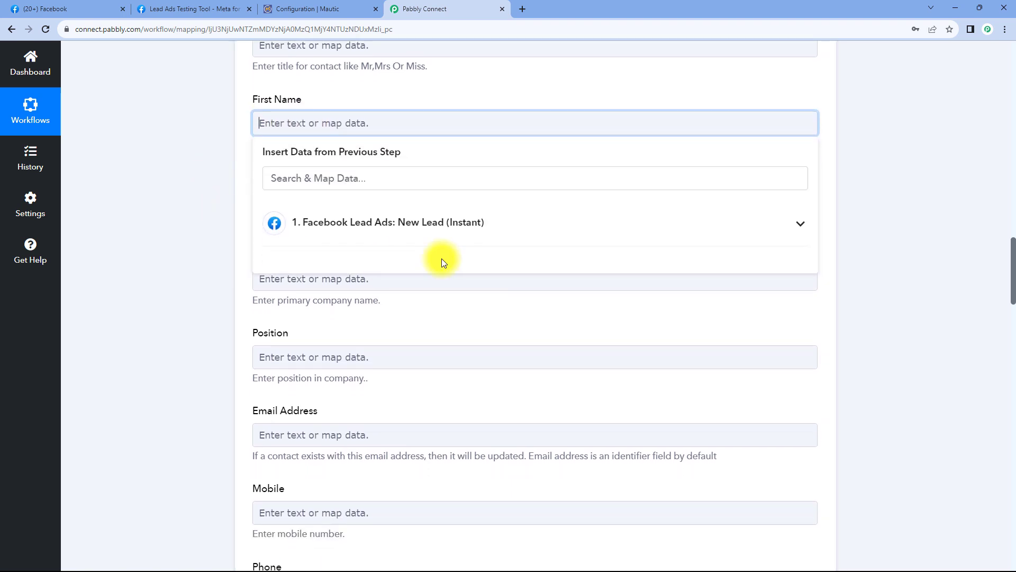
click(445, 225)
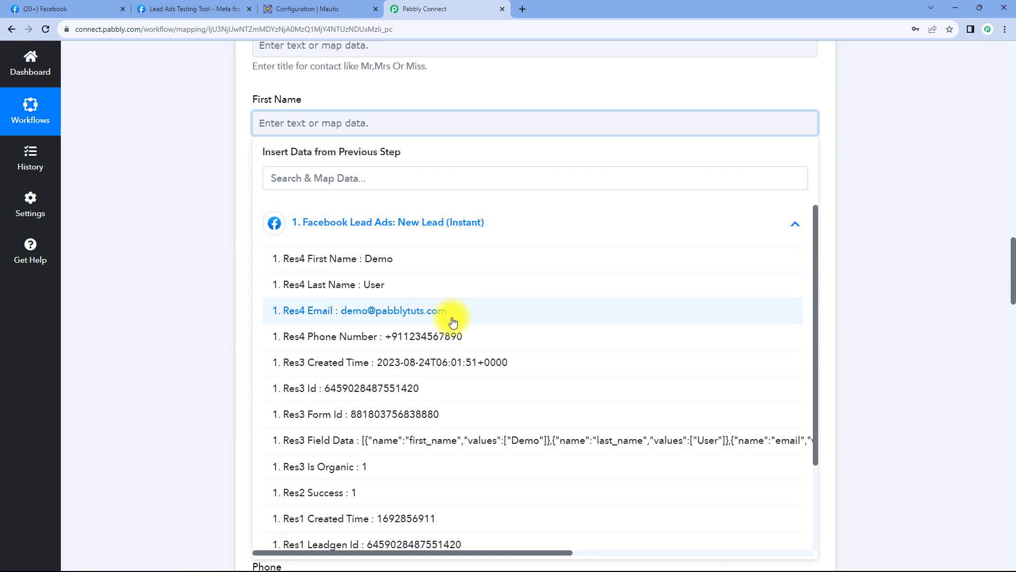
scroll(454, 324, down, 2)
scroll(453, 323, up, 2)
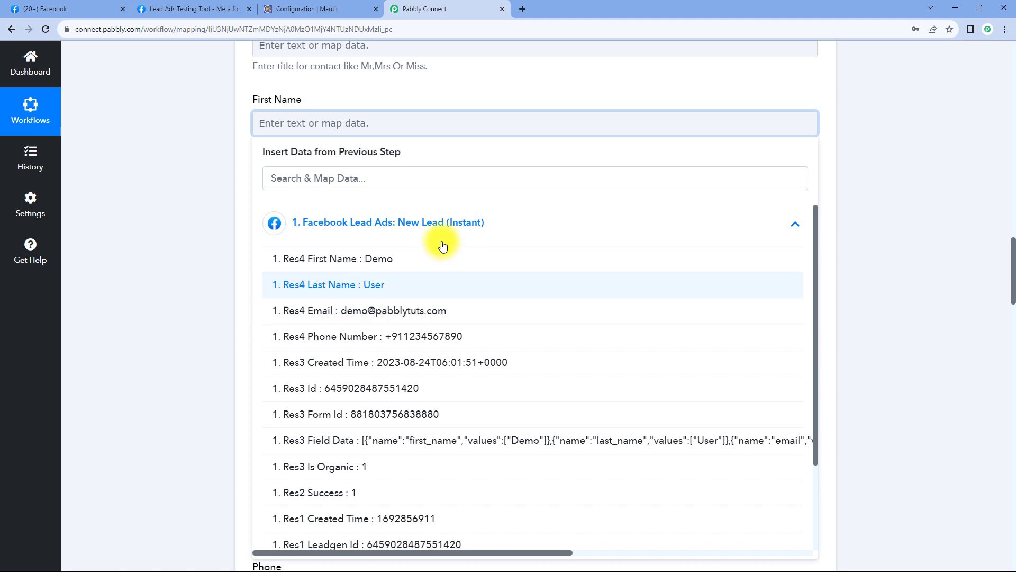
click(395, 260)
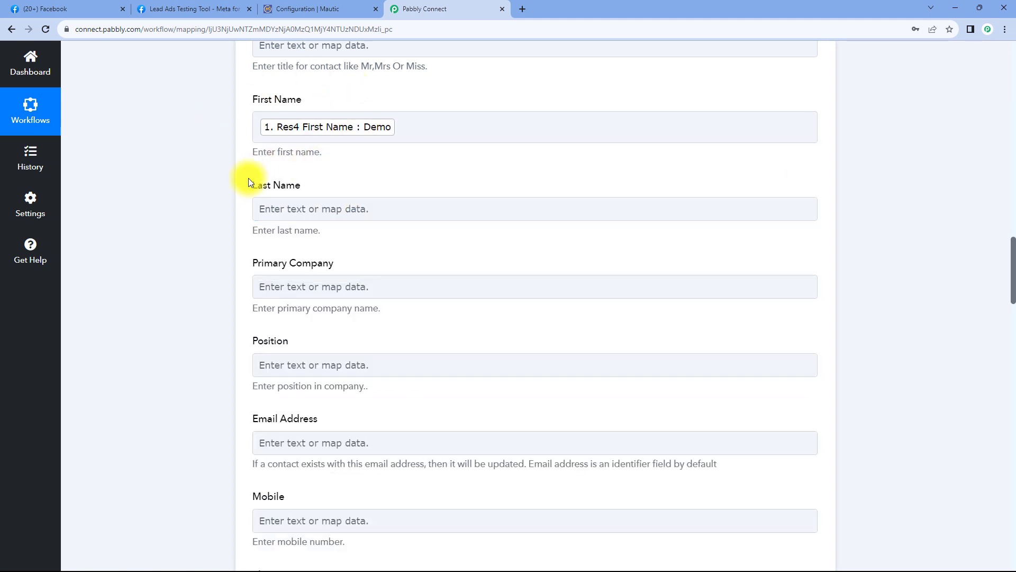
click(354, 217)
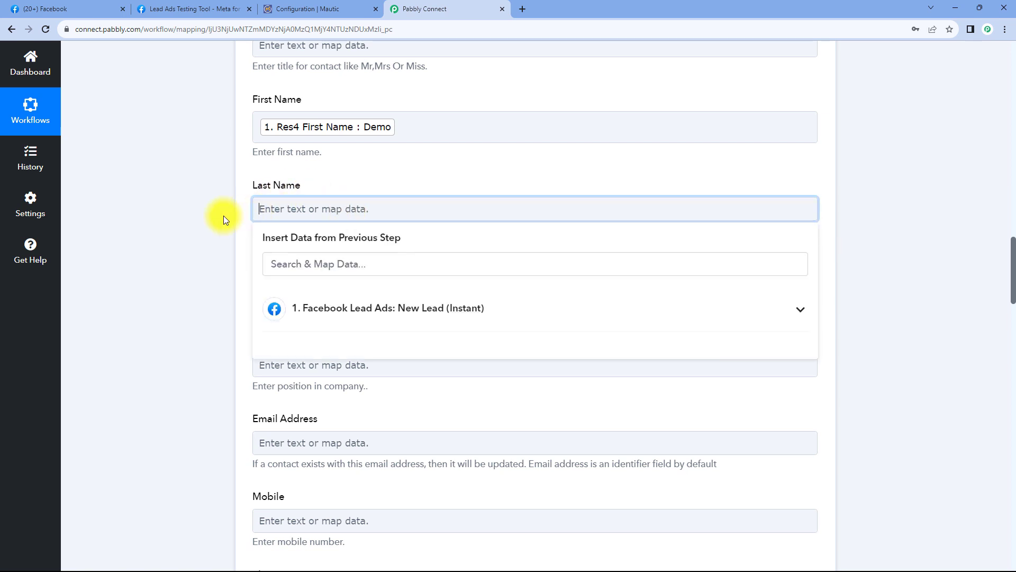
scroll(222, 219, down, 1)
click(413, 264)
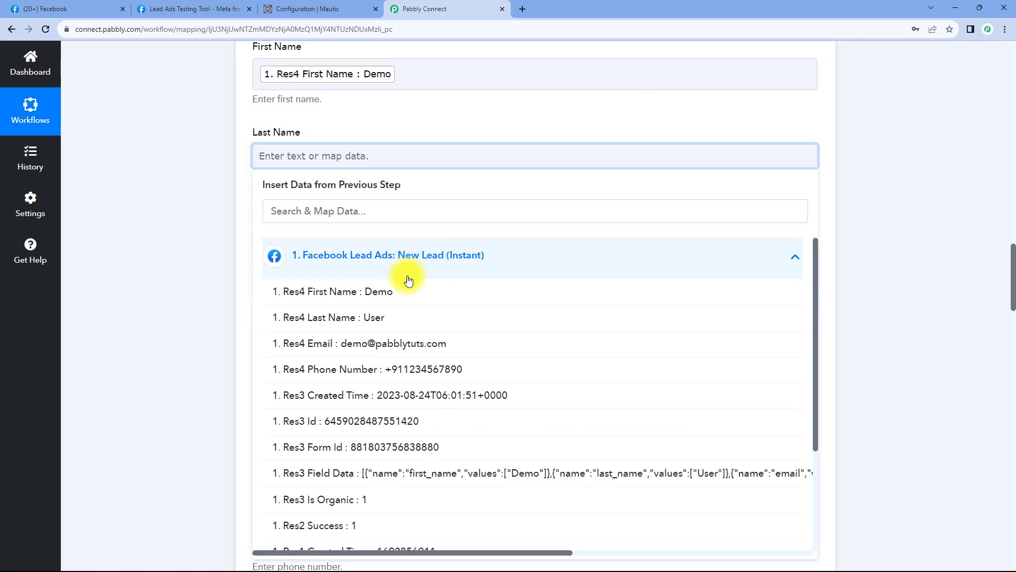
click(393, 320)
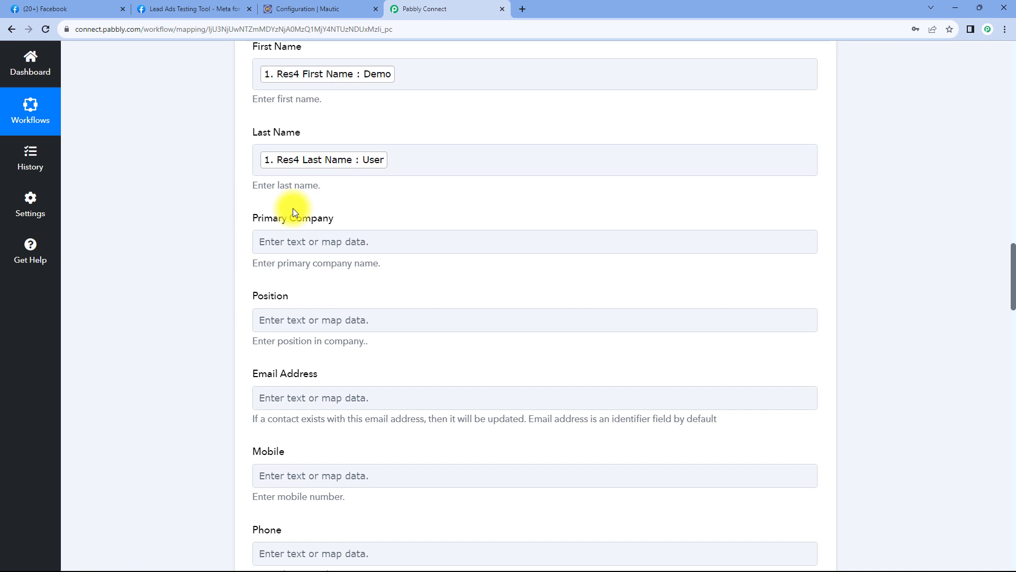
- Map the Facebook lead's email into Mautic's Email Address field
scroll(371, 117, up, 1)
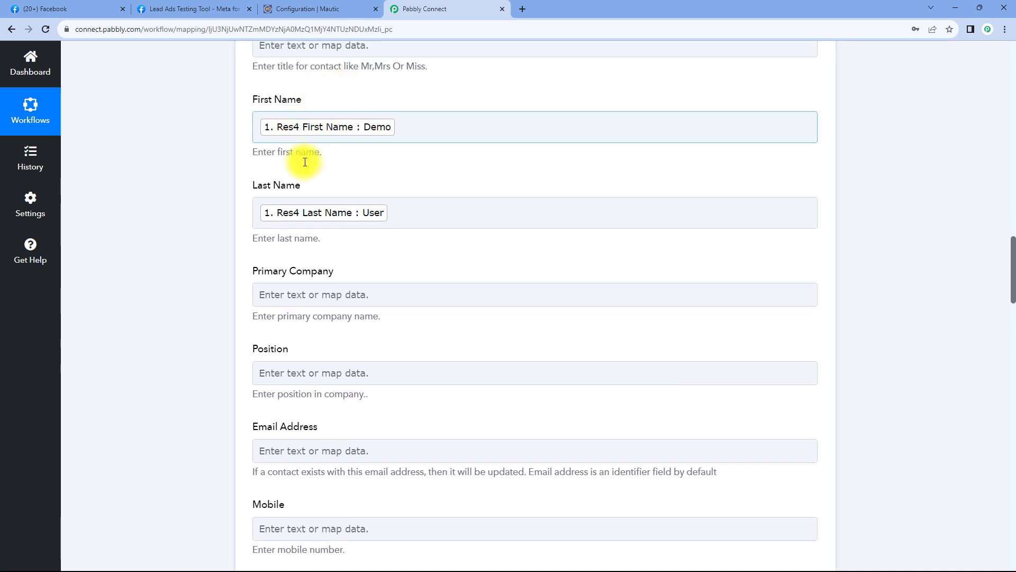
scroll(367, 190, down, 2)
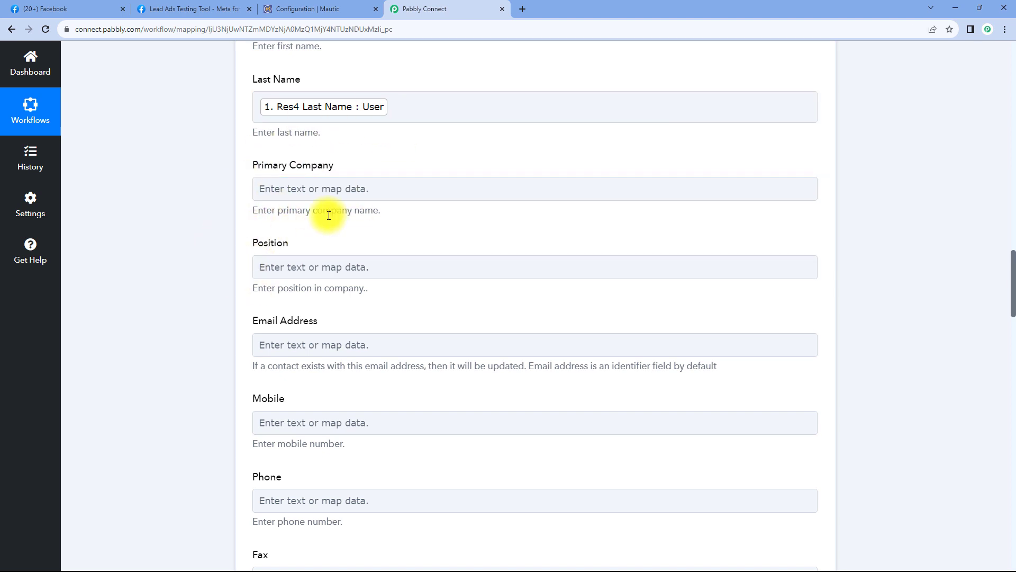
scroll(358, 203, down, 2)
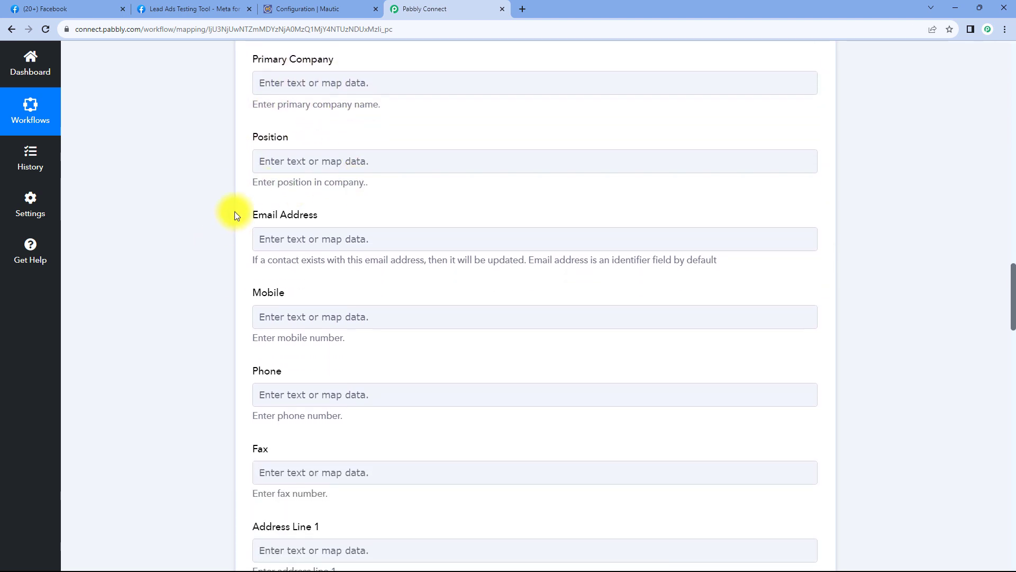
scroll(431, 199, up, 10)
scroll(431, 197, up, 8)
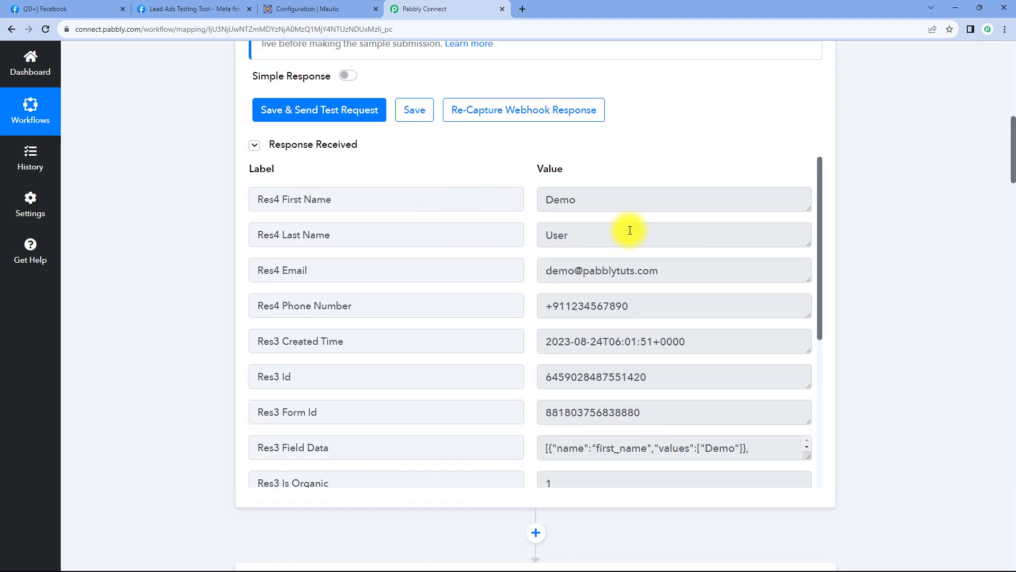
drag(669, 272, 531, 273)
click(529, 273)
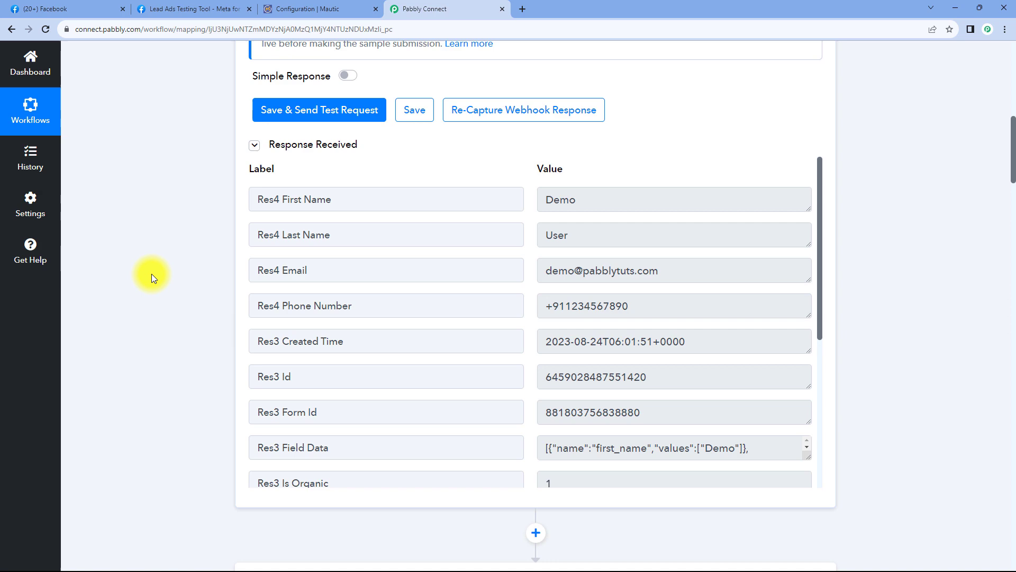
scroll(214, 281, down, 15)
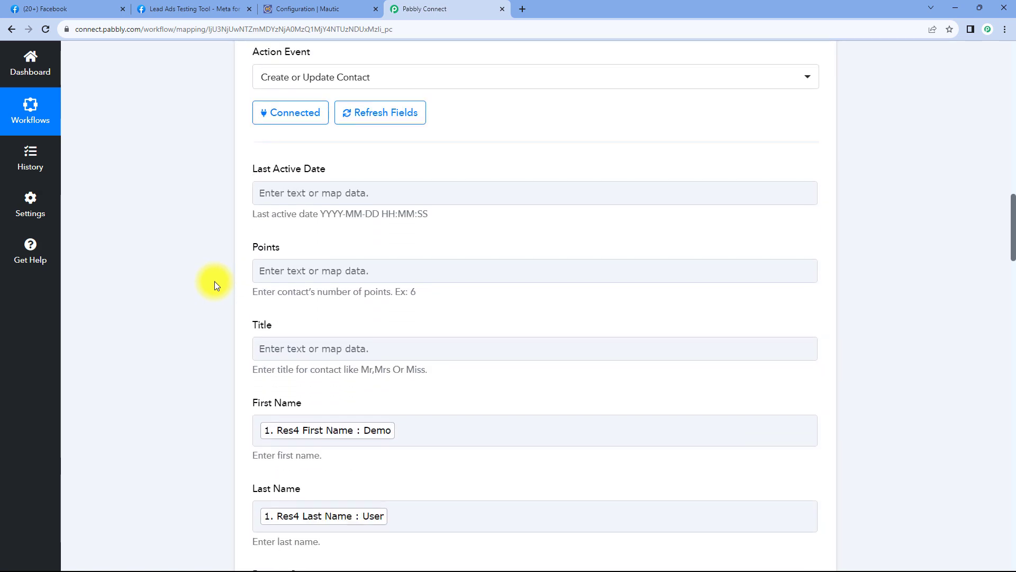
scroll(214, 285, down, 7)
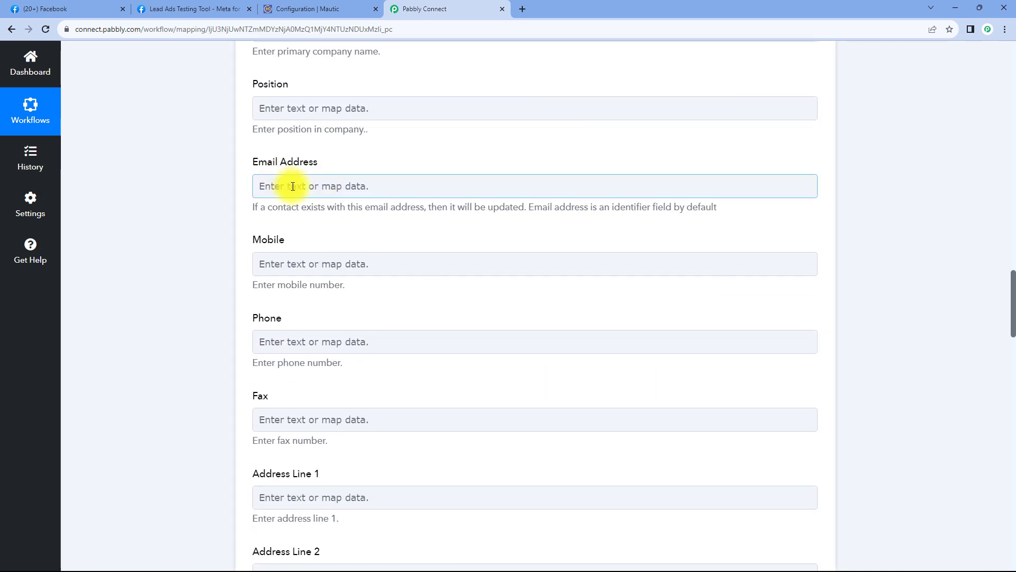
click(286, 186)
click(353, 286)
scroll(232, 278, down, 1)
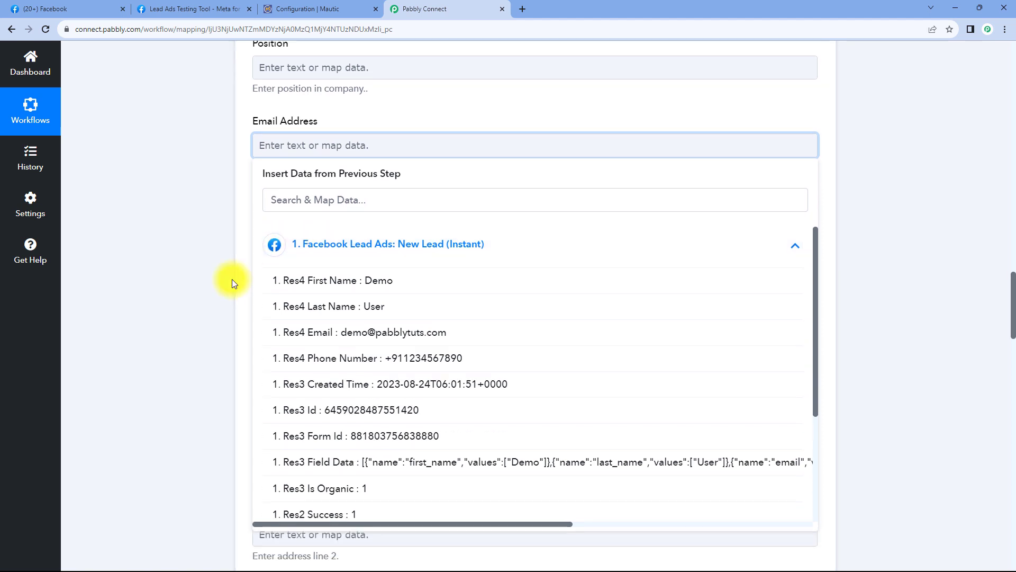
click(327, 321)
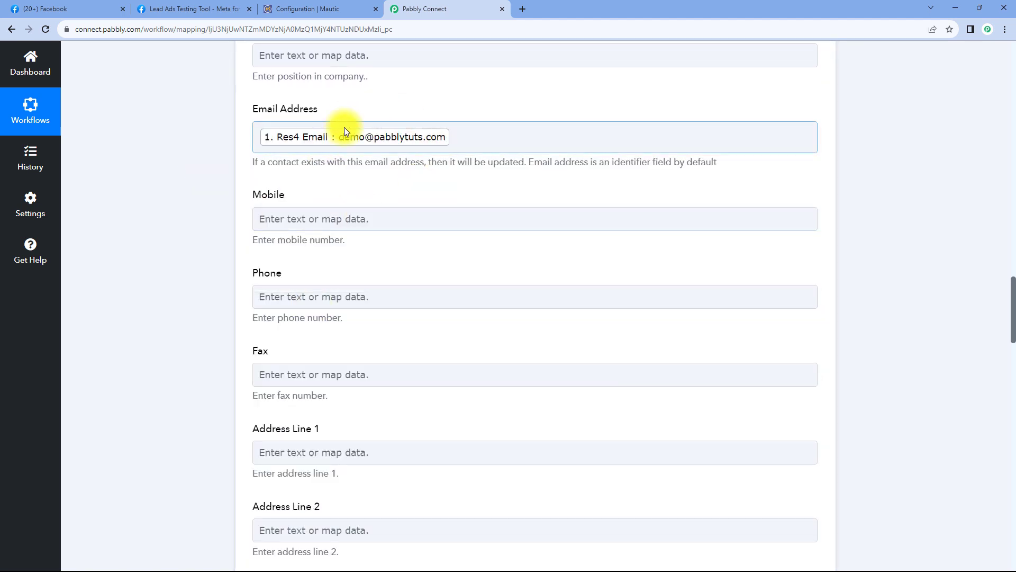
- Map the Facebook lead's phone number into Mautic's Mobile field
click(295, 217)
scroll(220, 205, down, 2)
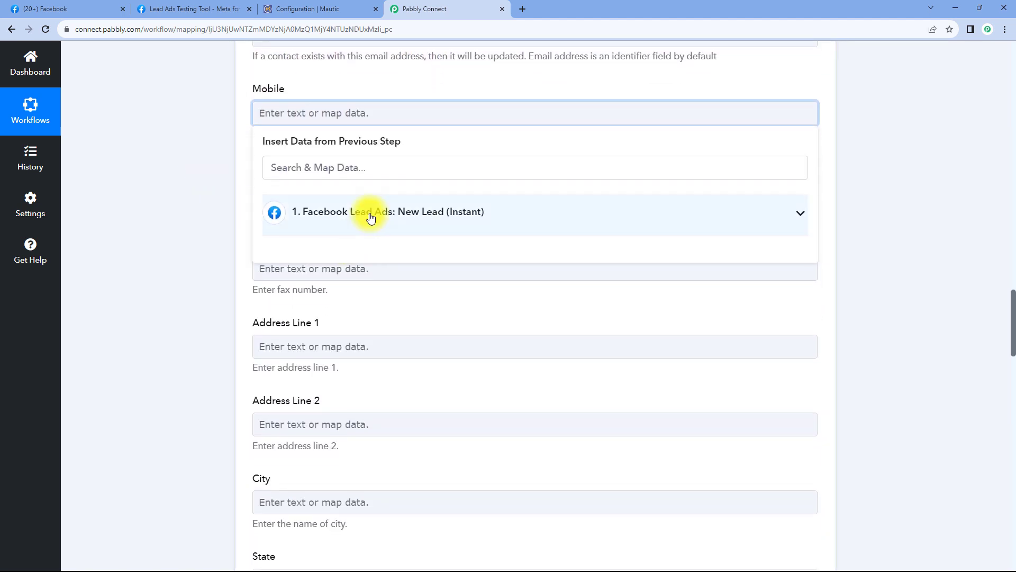
click(317, 211)
click(265, 326)
scroll(212, 180, up, 4)
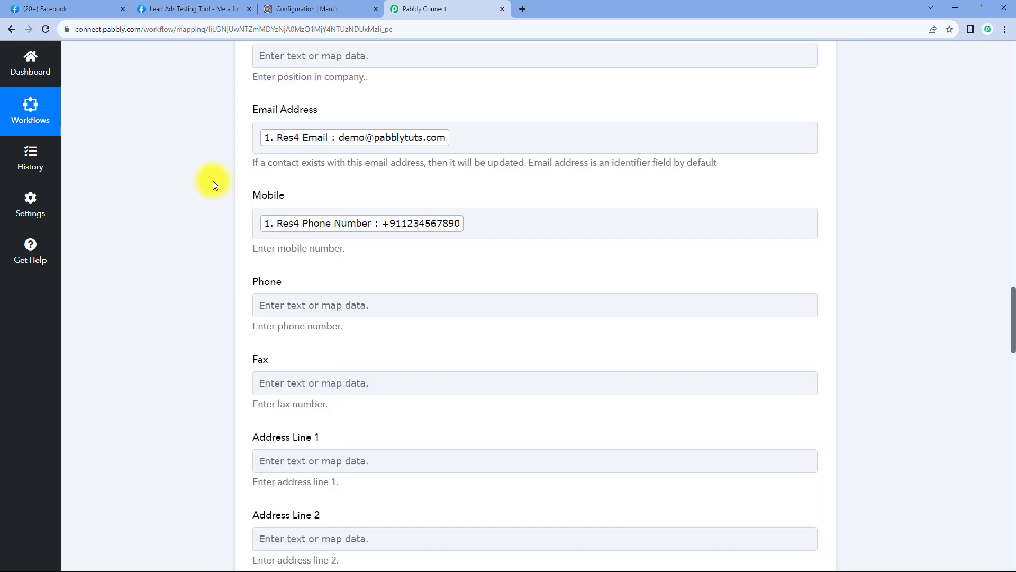
scroll(254, 228, up, 7)
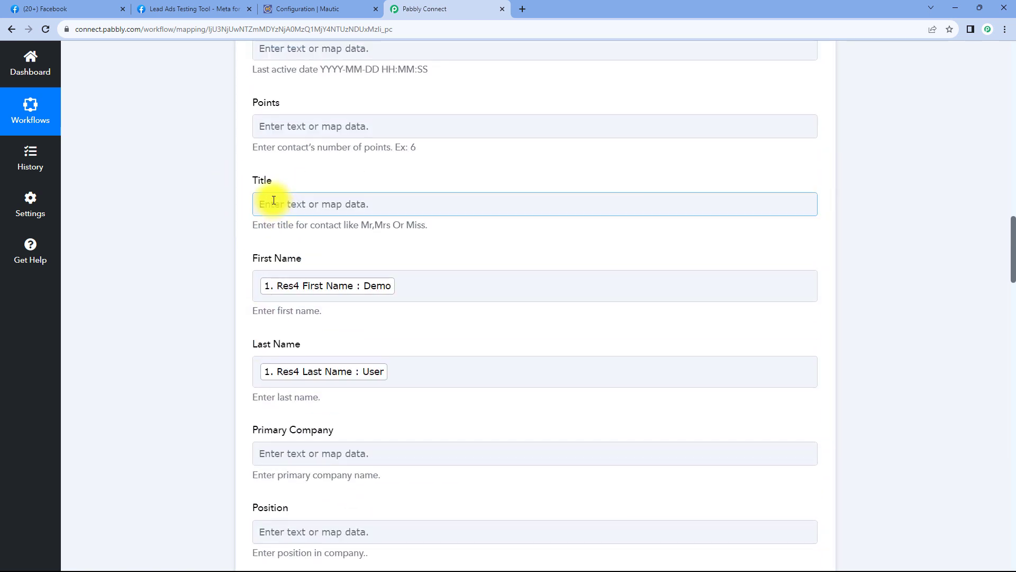
scroll(218, 157, down, 5)
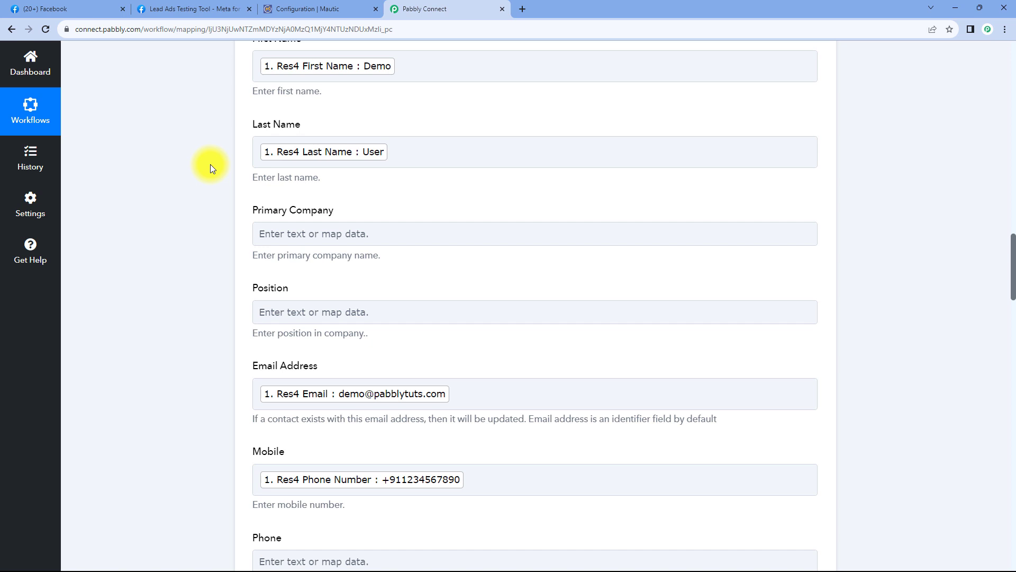
scroll(212, 255, down, 4)
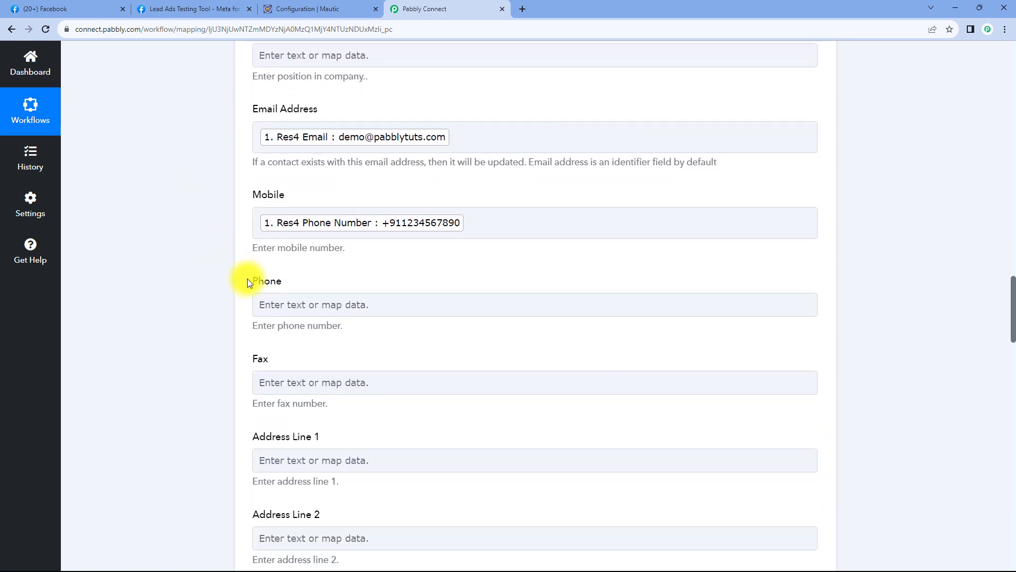
scroll(239, 254, down, 9)
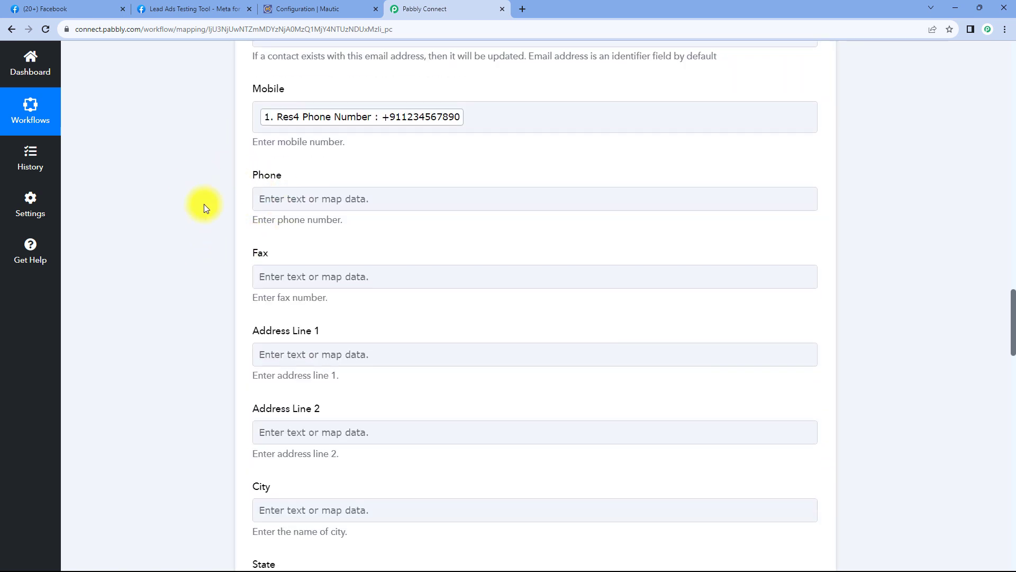
scroll(227, 188, down, 20)
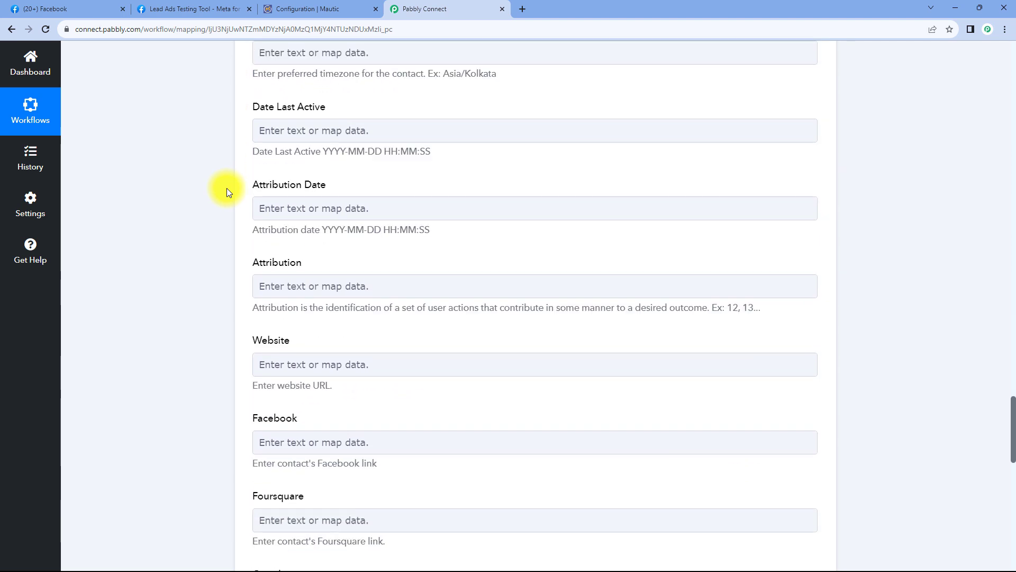
scroll(226, 191, down, 4)
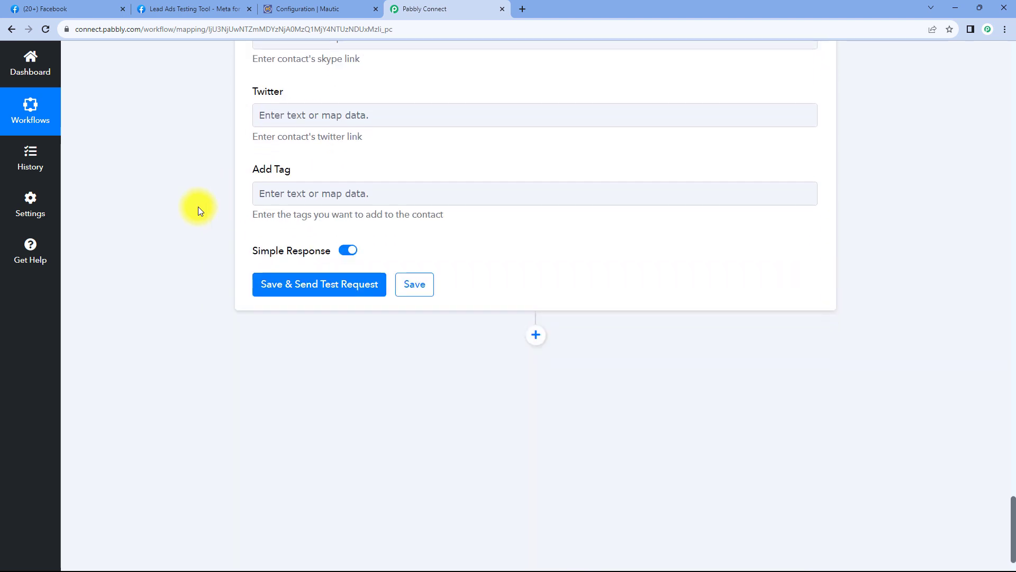
click(320, 284)
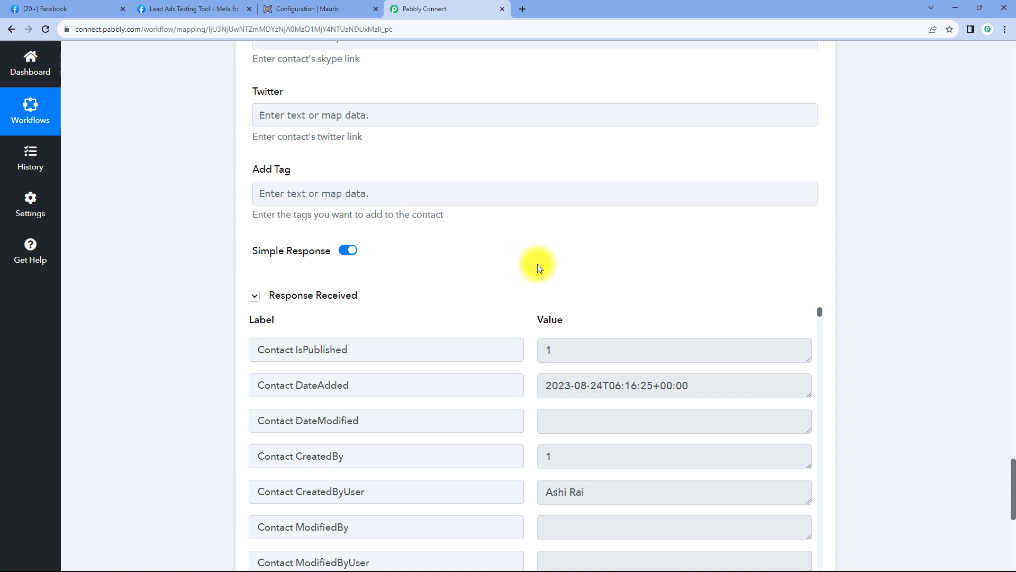
scroll(532, 259, down, 2)
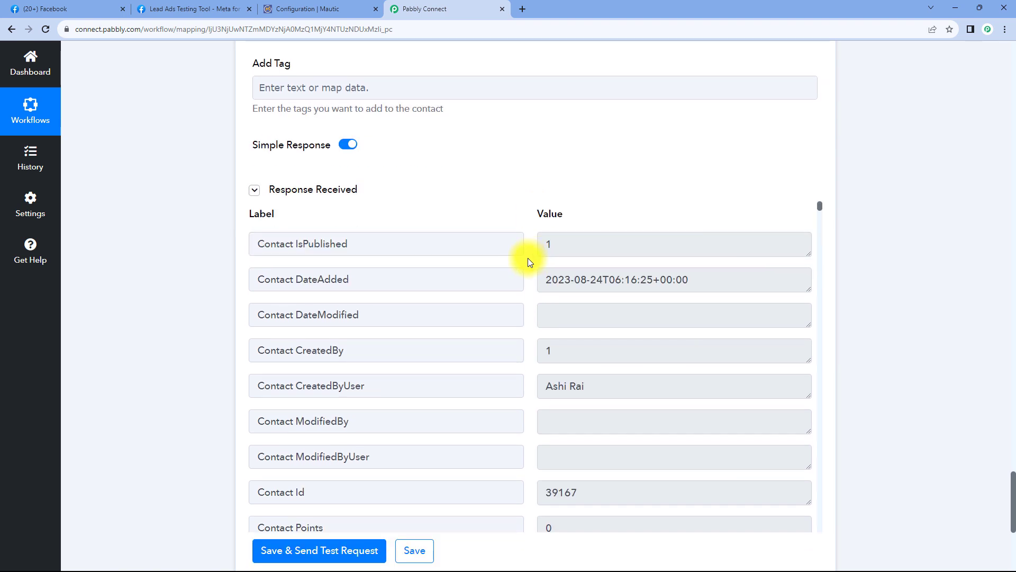
scroll(528, 258, down, 2)
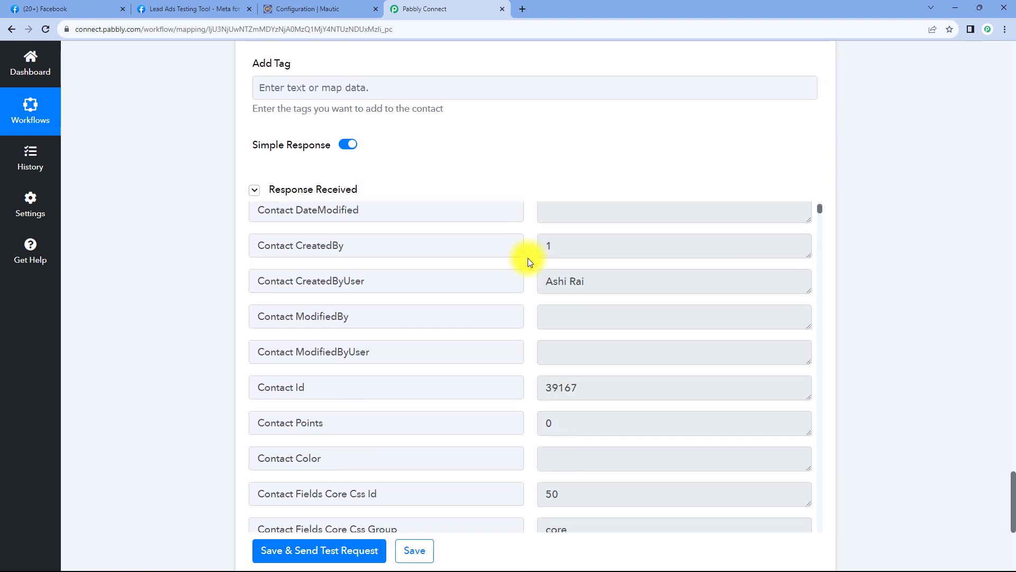
scroll(527, 259, up, 4)
scroll(471, 175, up, 20)
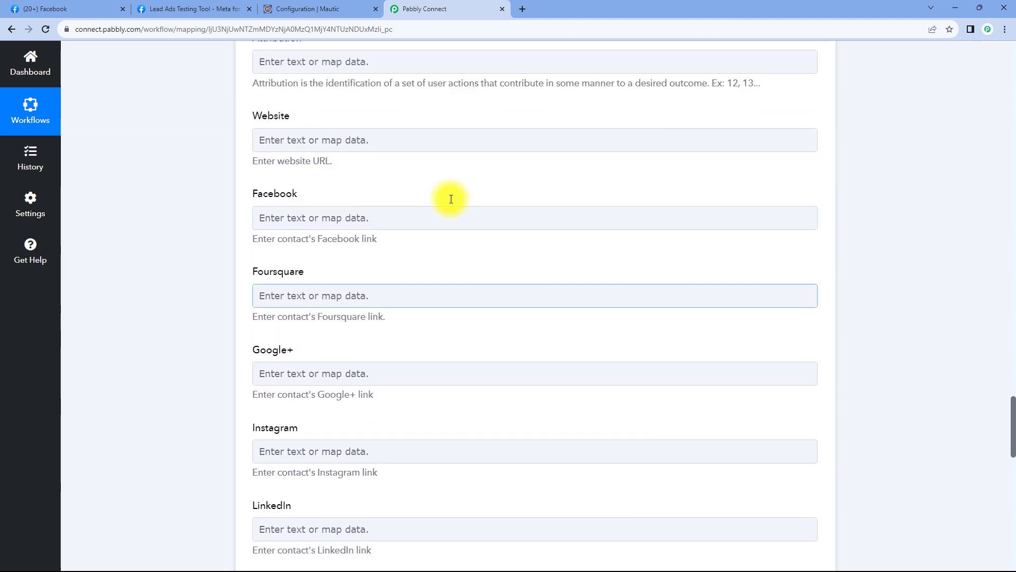
scroll(417, 204, up, 15)
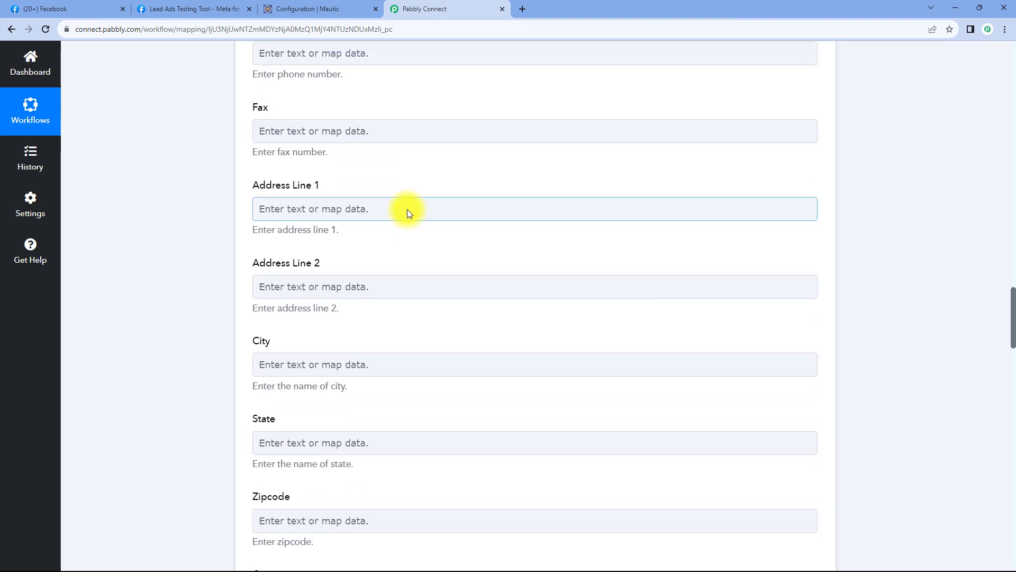
scroll(423, 265, up, 20)
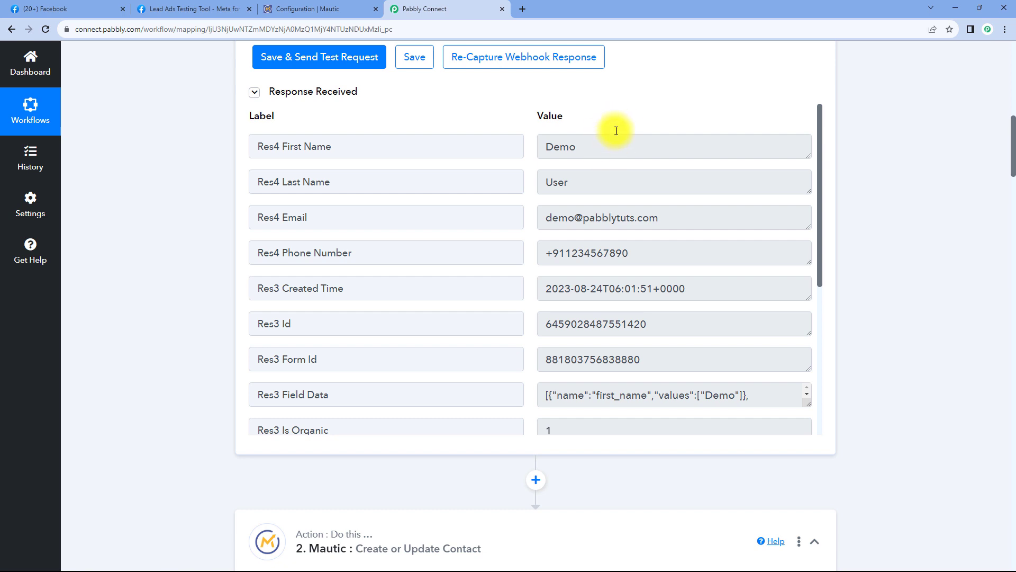
- Open the demo lead's contact record from Mautic's Contacts list
click(291, 9)
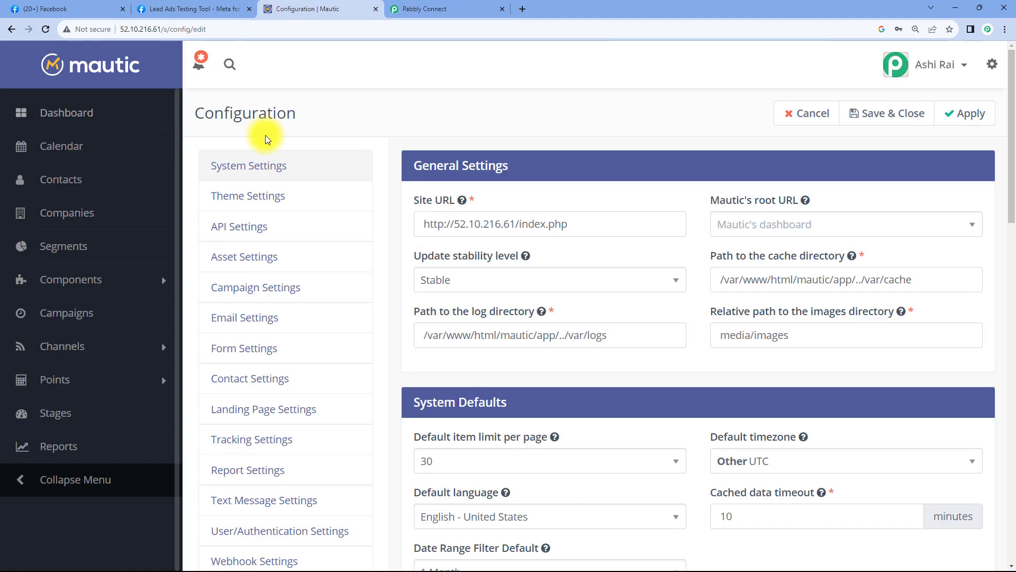
click(90, 182)
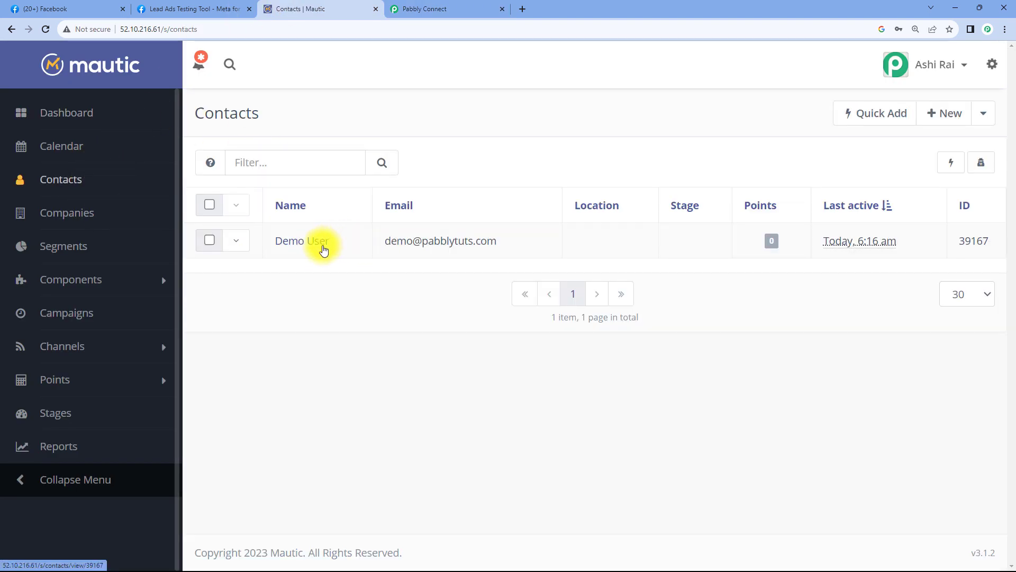
click(323, 246)
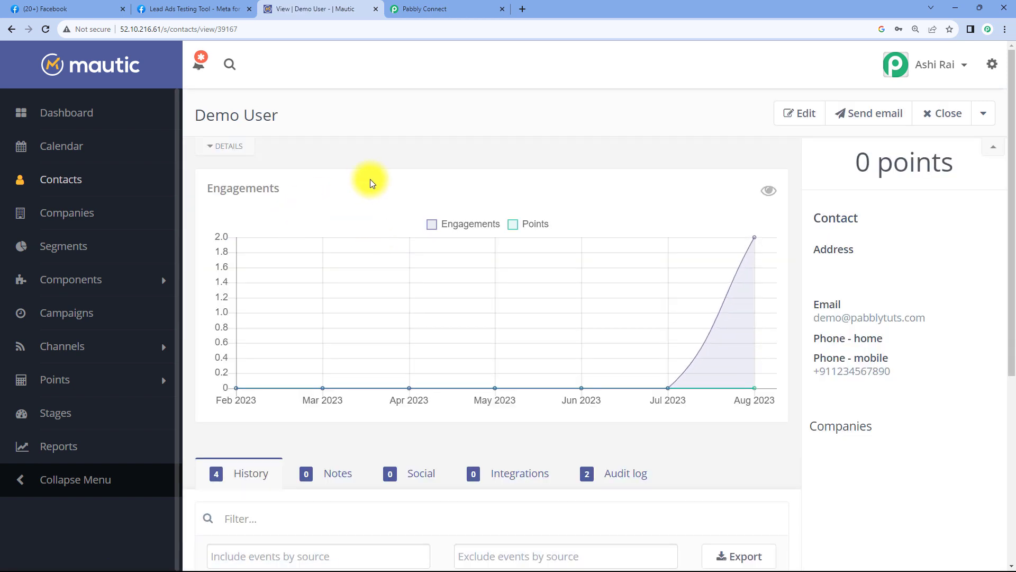
click(196, 9)
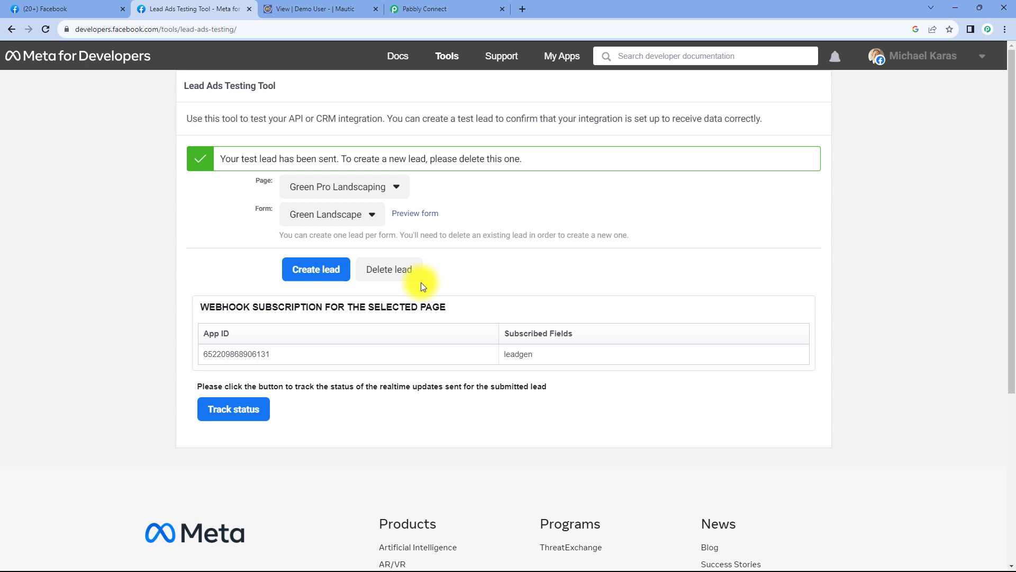
click(366, 8)
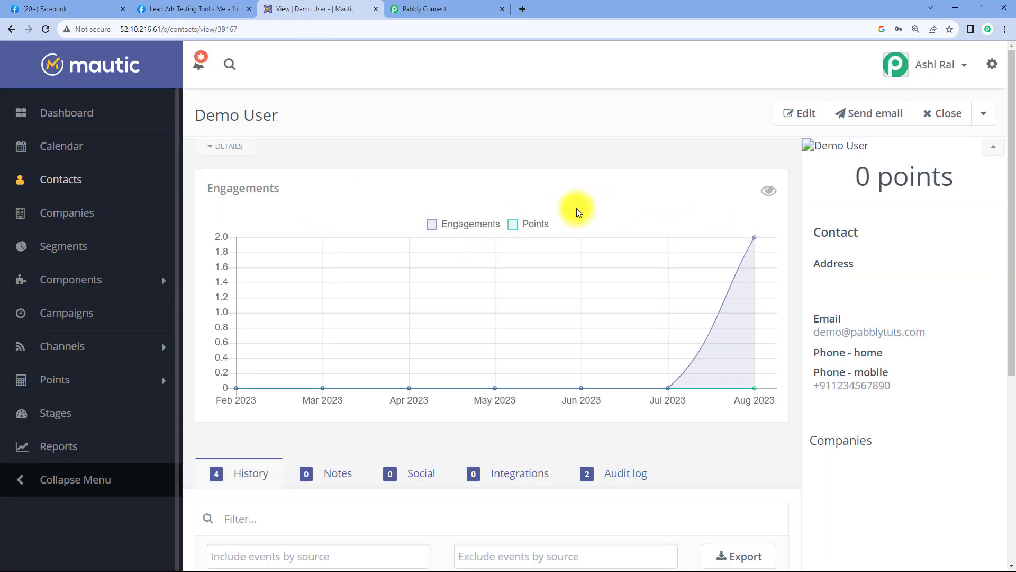
- Verify the contact's name, email and mobile number, then return to Pabbly Connect
double_click(224, 123)
drag(224, 122, 276, 125)
click(318, 136)
drag(927, 333, 814, 333)
drag(893, 387, 814, 386)
click(536, 125)
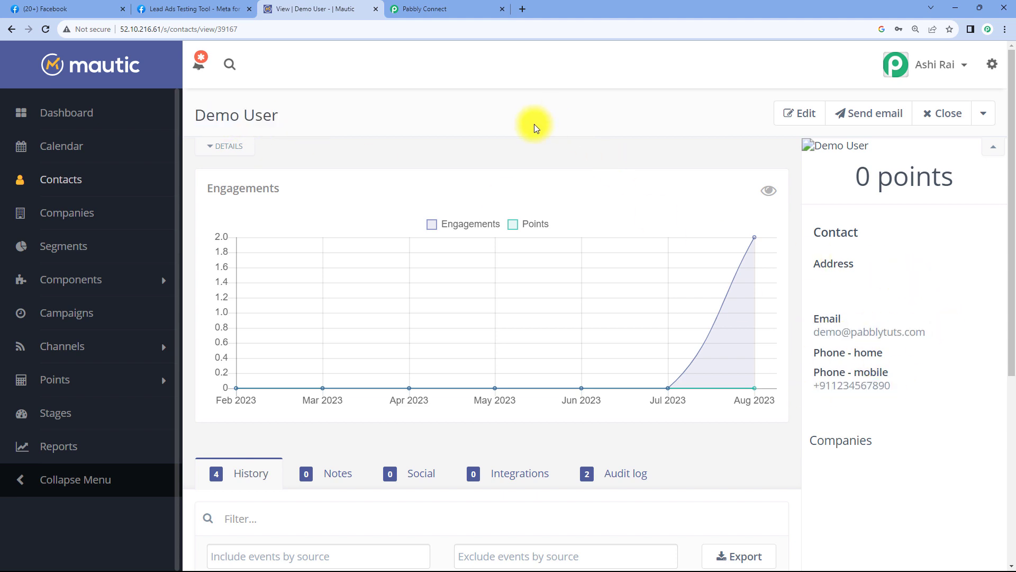
click(416, 9)
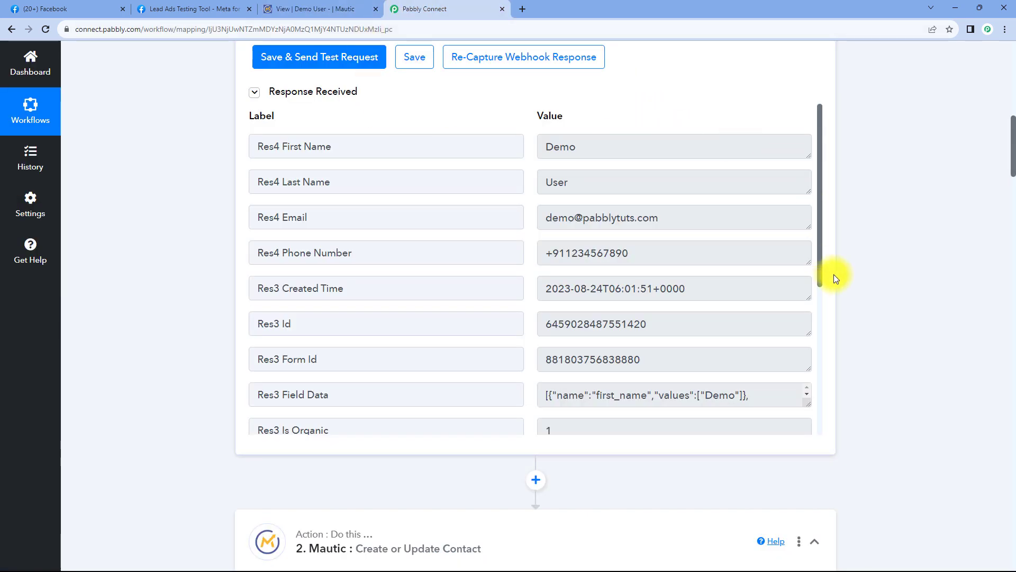
- Collapse the New Lead (Instant) trigger to view the two-step Facebook-to-Mautic workflow
scroll(830, 302, down, 5)
scroll(853, 253, up, 13)
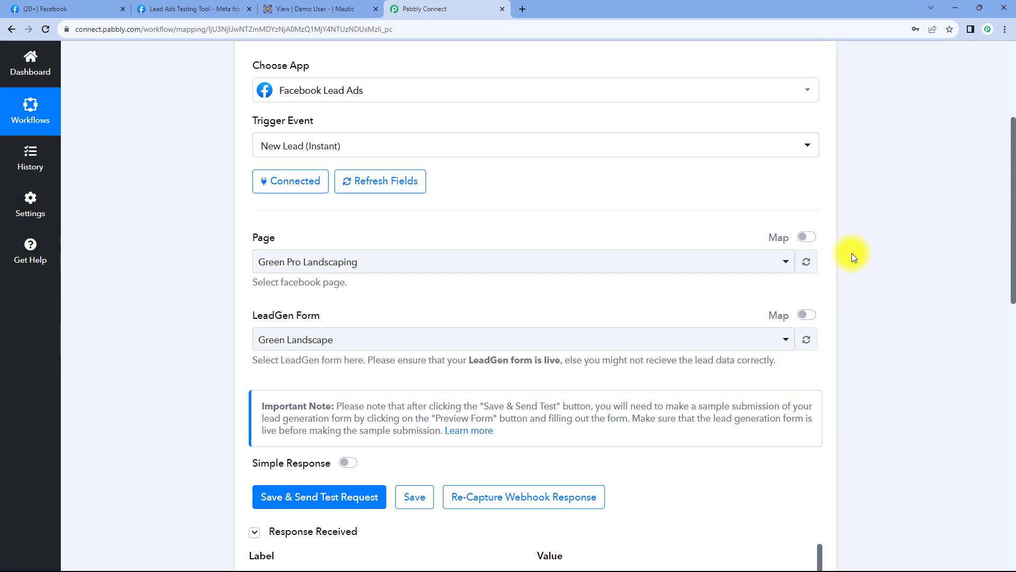
scroll(853, 253, up, 4)
click(817, 212)
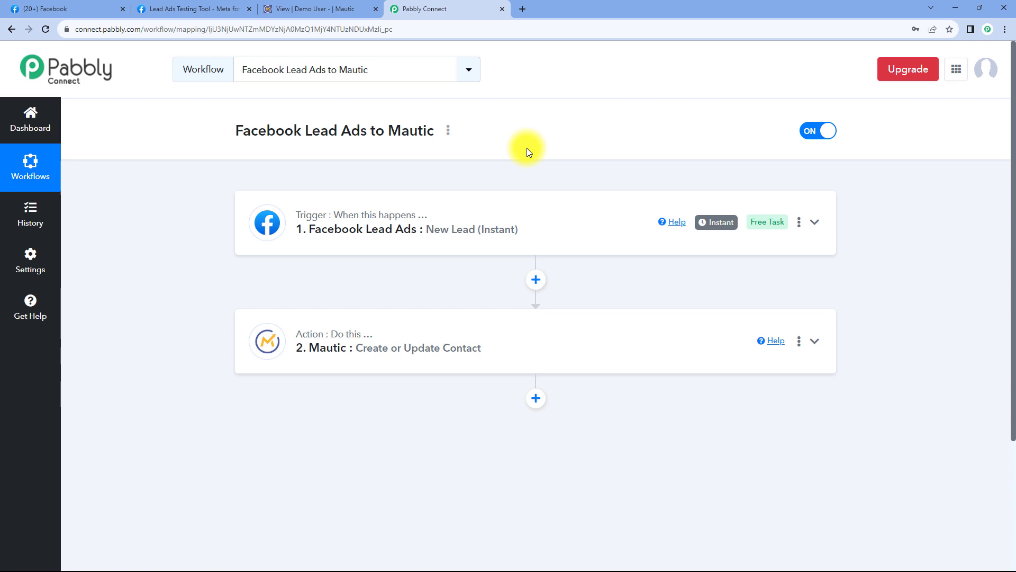
click(211, 8)
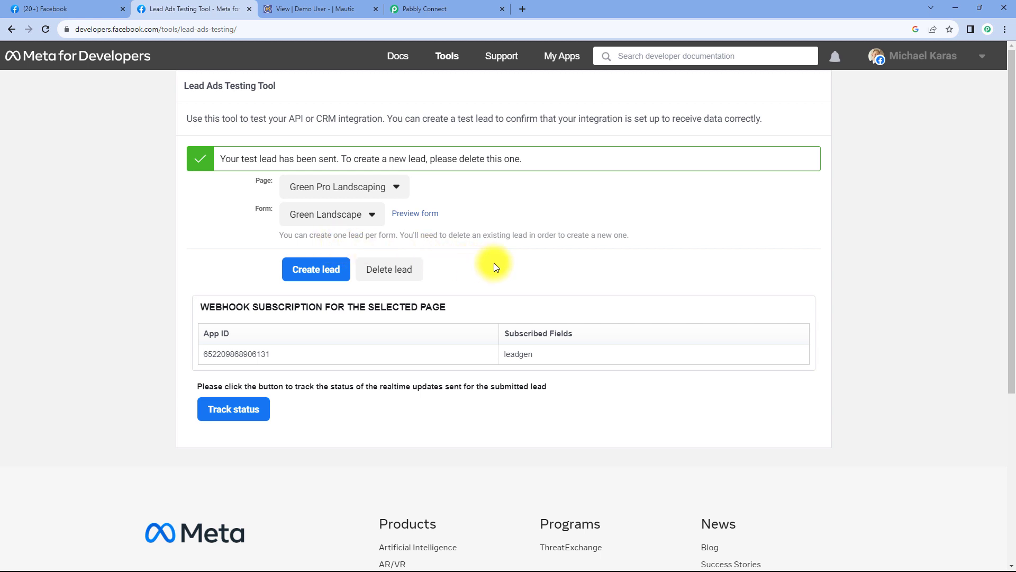
- Delete the old test lead and target the Green Pro Landscaping page's Green Landscape form
click(384, 271)
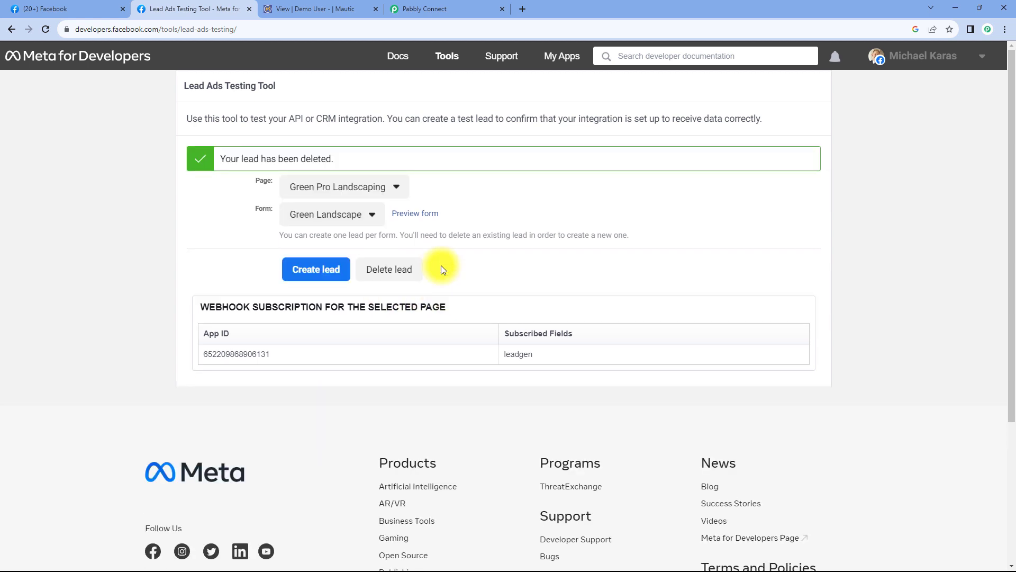
click(45, 29)
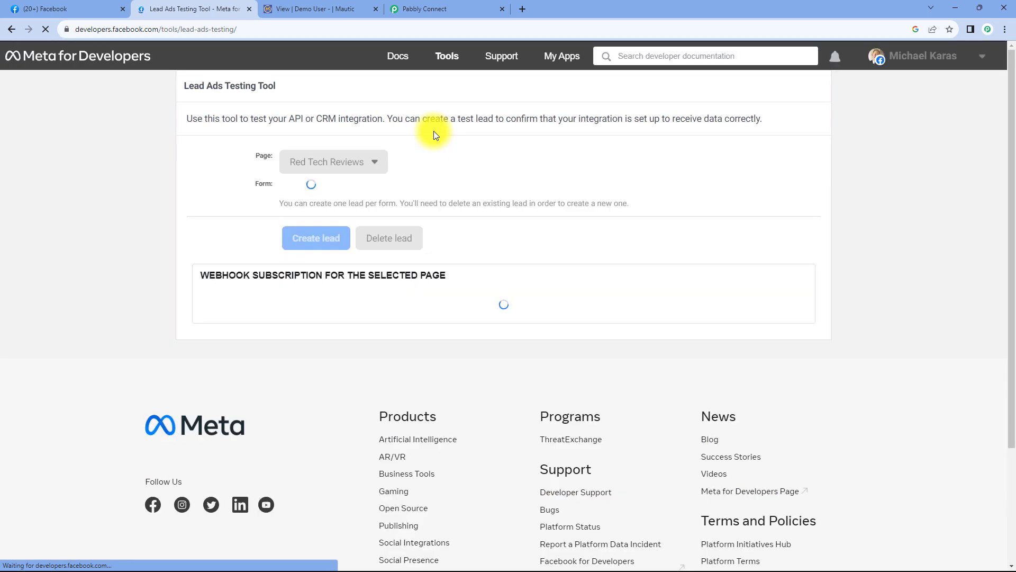
click(367, 162)
scroll(367, 265, down, 1)
scroll(366, 263, down, 5)
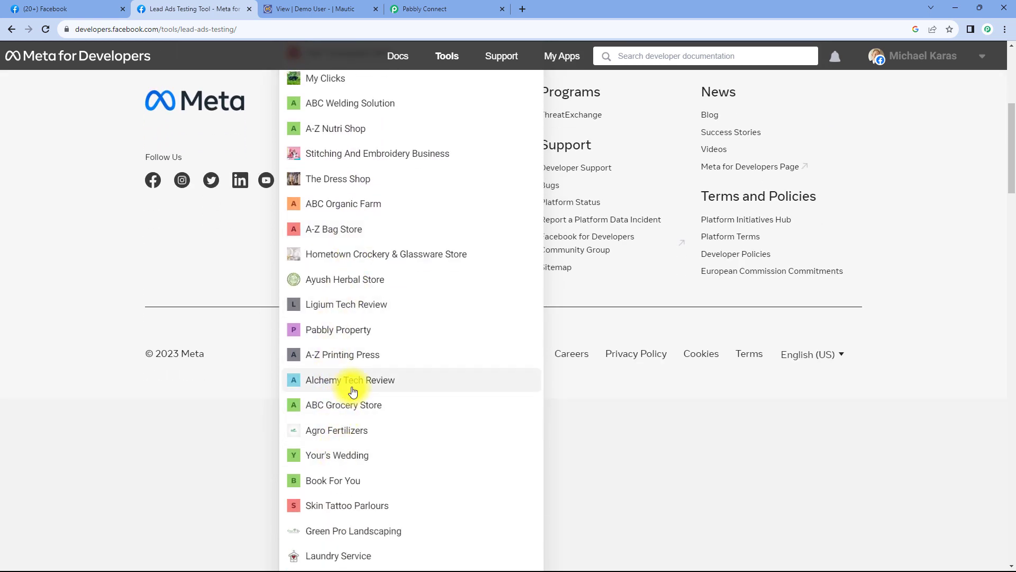
scroll(351, 382, down, 3)
click(351, 383)
scroll(227, 216, up, 2)
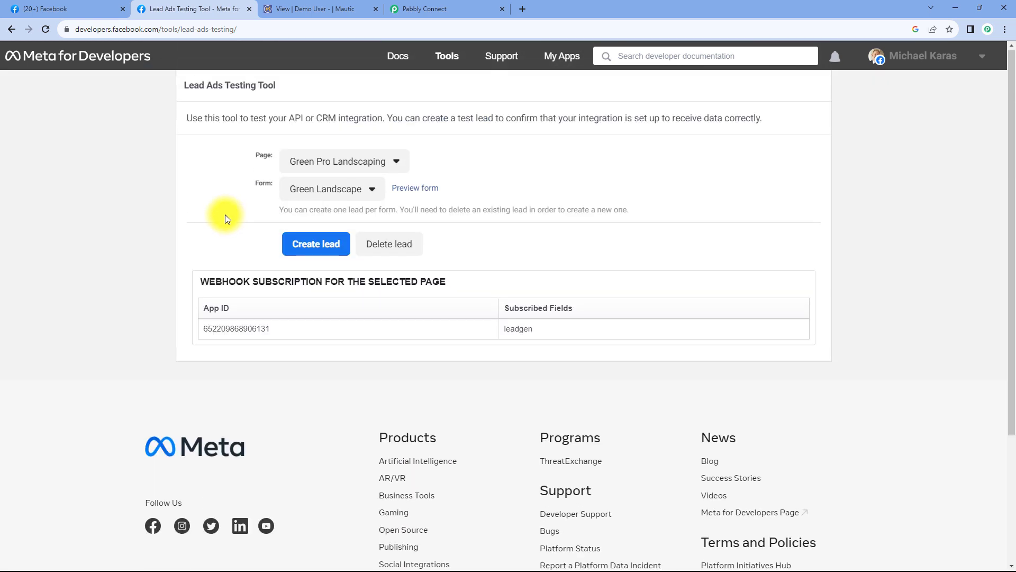
click(340, 189)
click(307, 212)
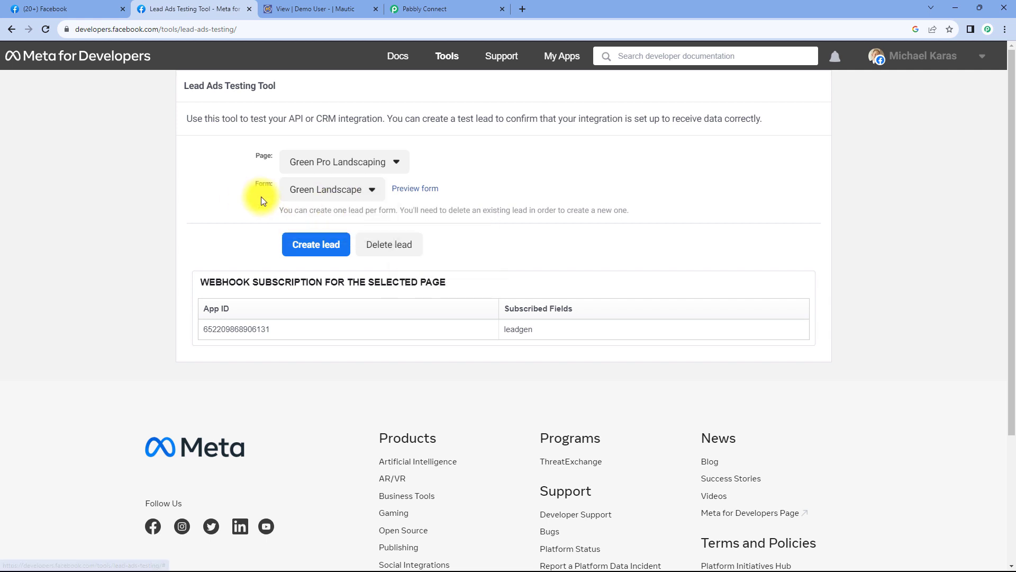
- Preview the Green Landscape form and enter a test lead's name, email and phone number
click(412, 192)
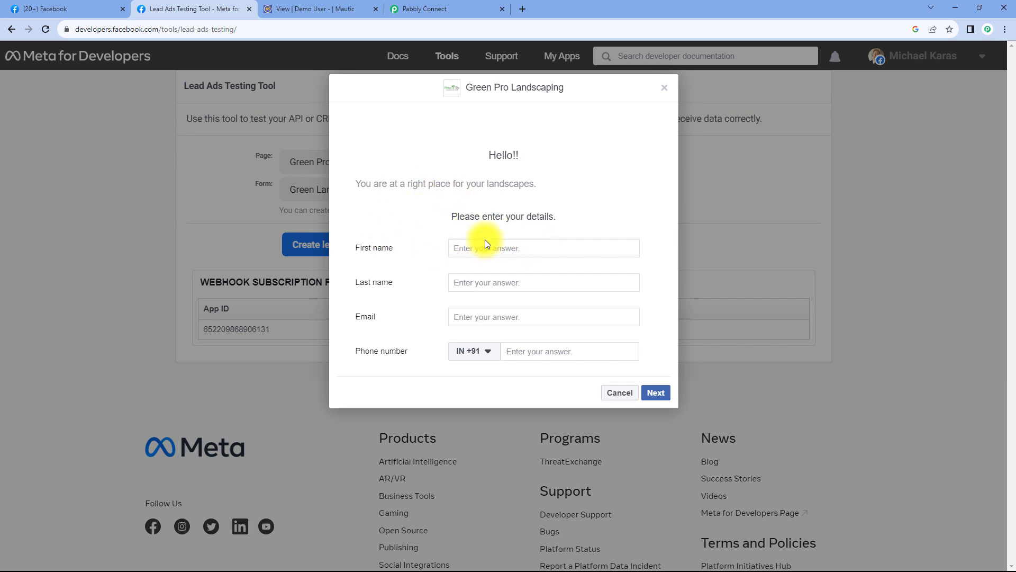
text(Test)
key(Tab)
text(User)
key(Tab)
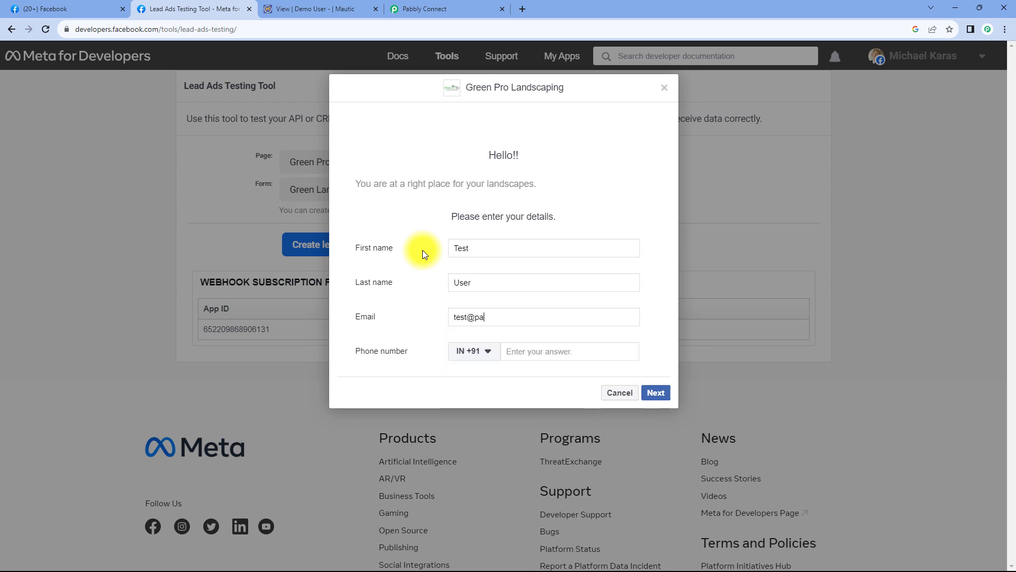
key(Tab)
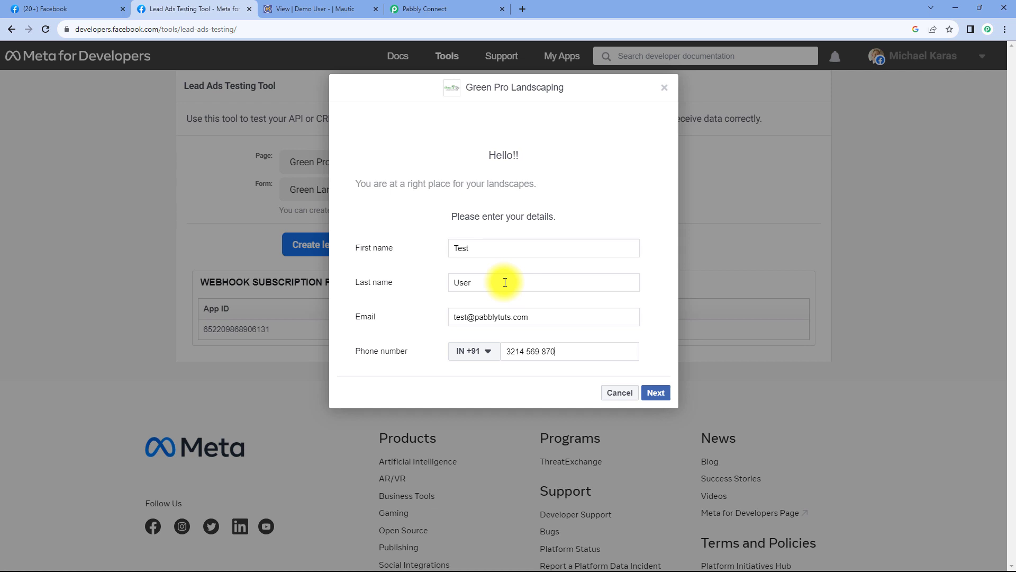
- Submit the test lead, close the confirmation and return to Mautic
click(656, 392)
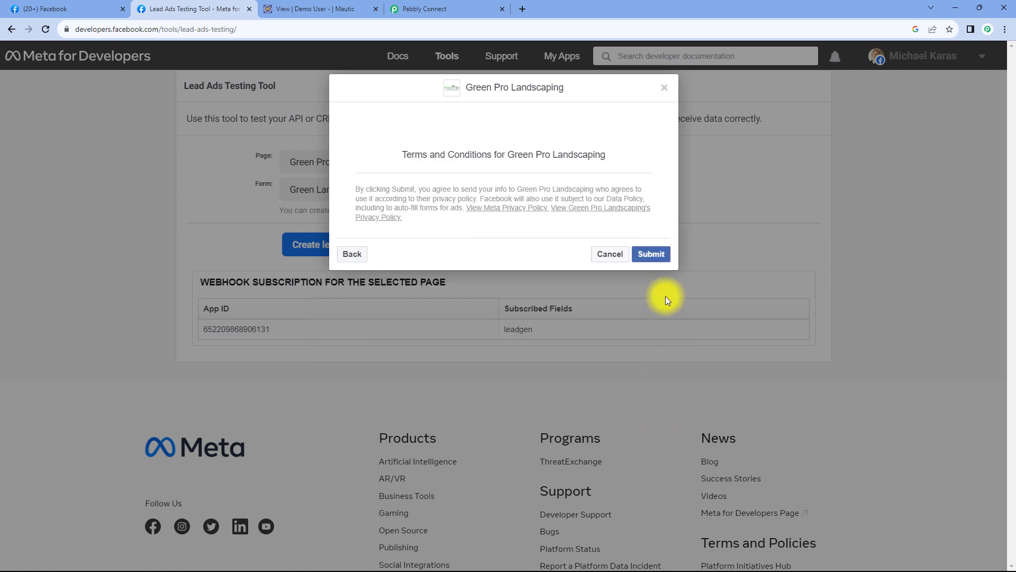
click(654, 259)
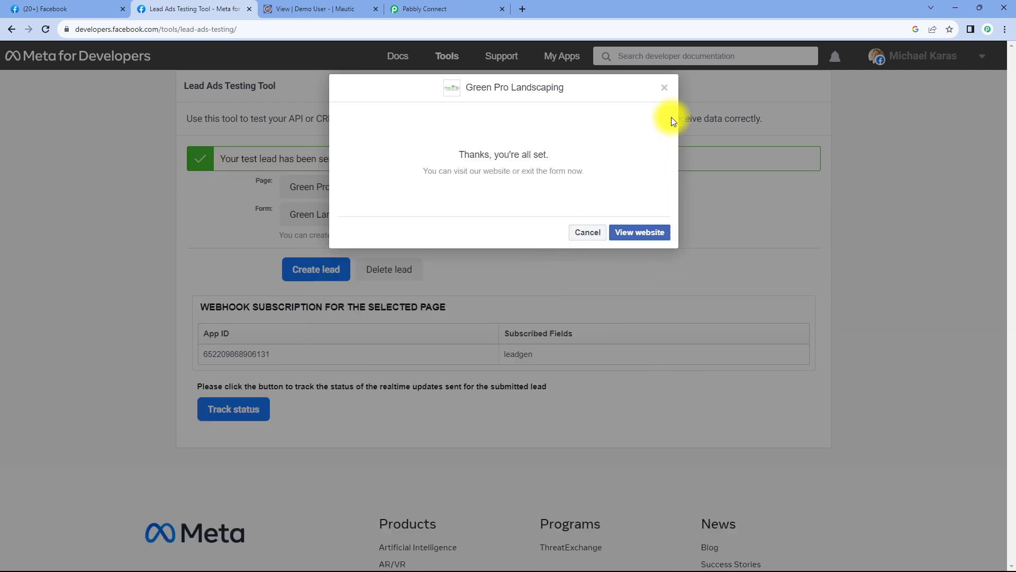
click(668, 90)
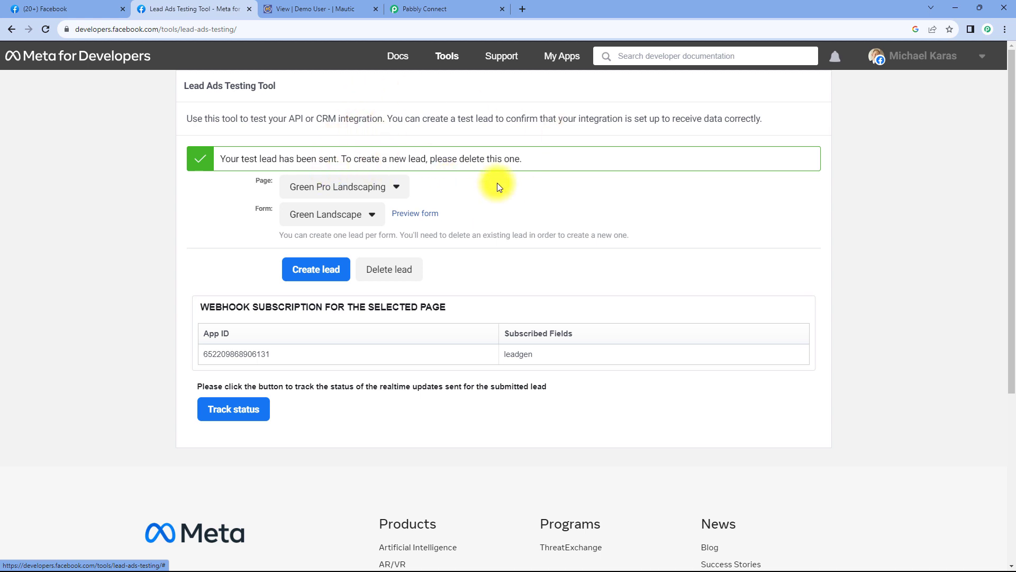
click(318, 9)
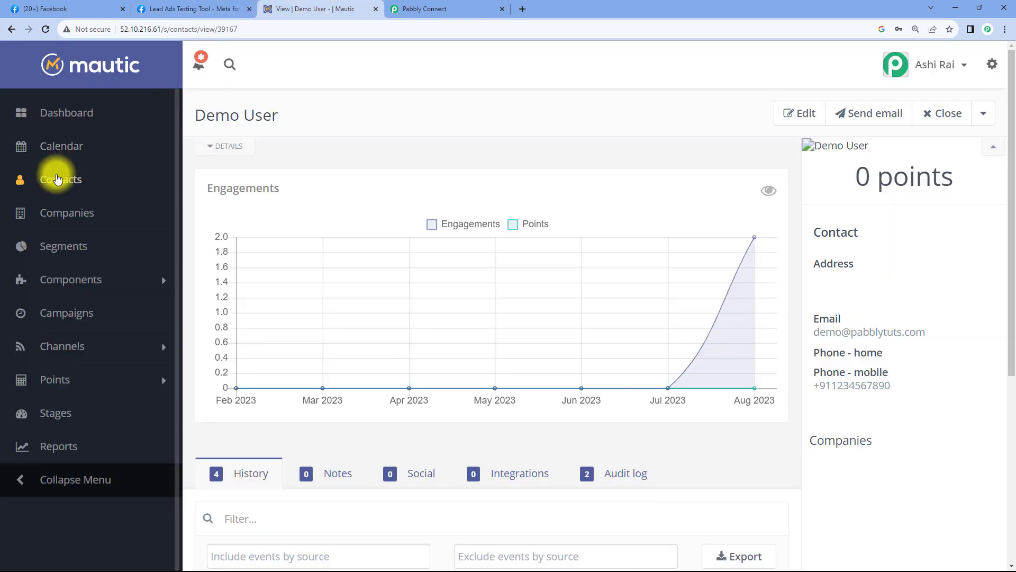
- Open the new Test User record from Mautic's contacts list and check its name
click(58, 179)
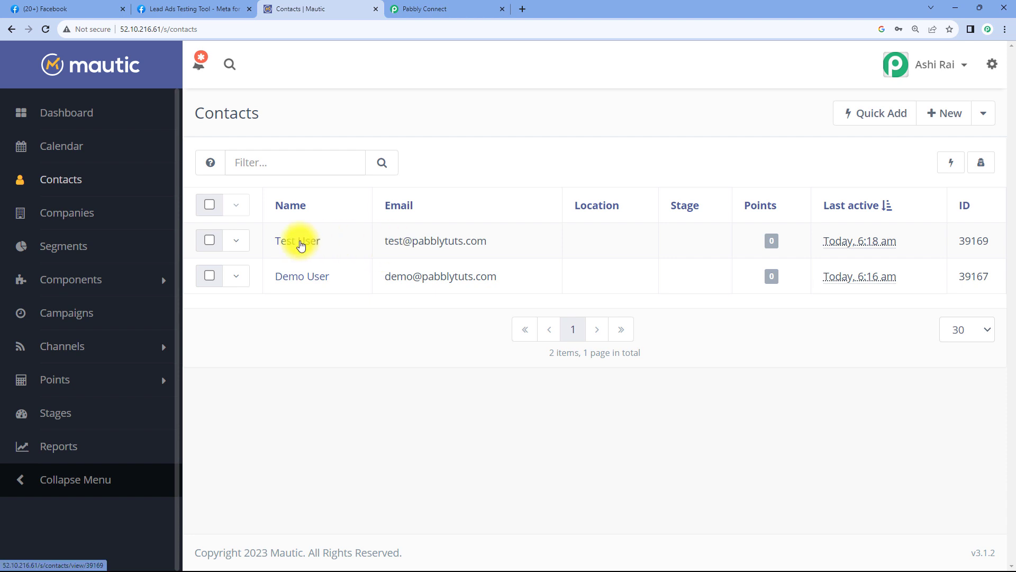
click(297, 241)
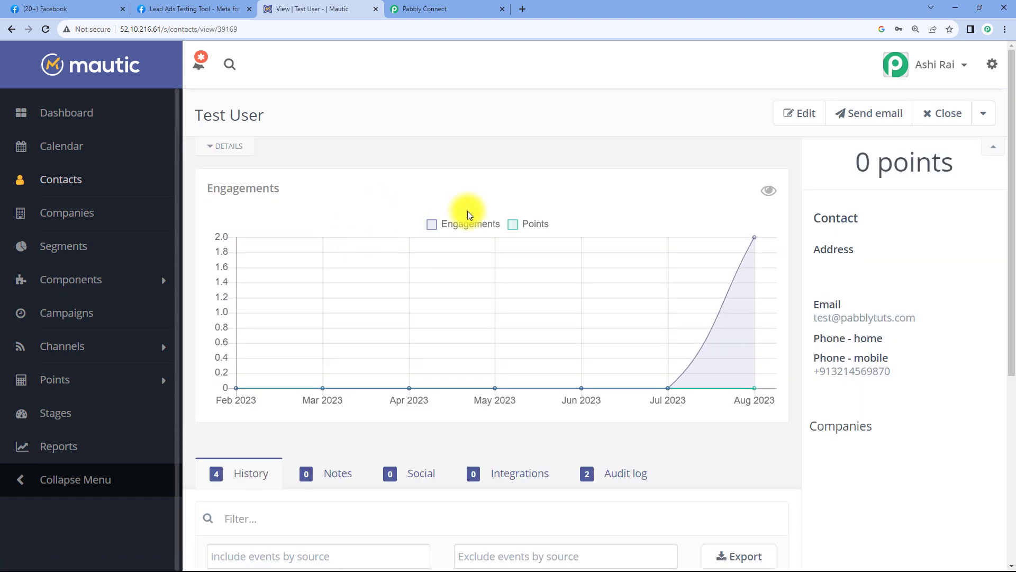
drag(197, 109, 272, 113)
click(310, 117)
- Verify the contact's email and mobile number, then go back to the Pabbly Connect workflow
drag(929, 339, 794, 334)
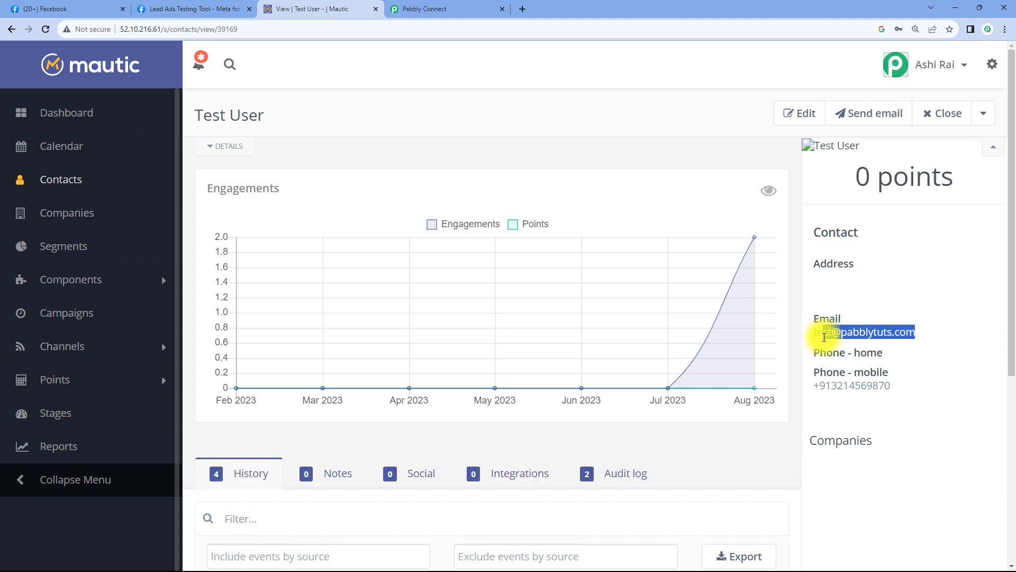
drag(917, 385, 810, 386)
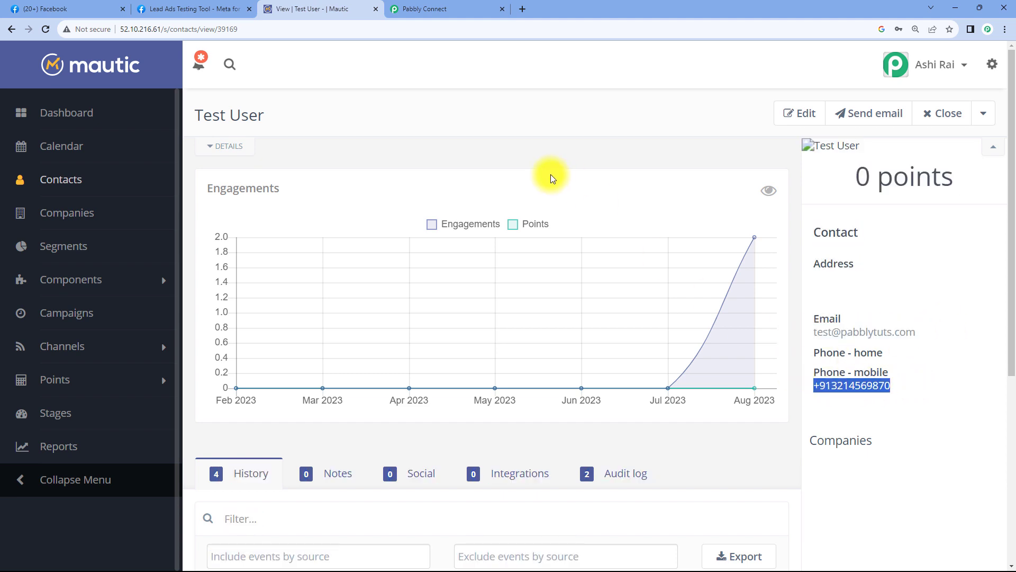
click(517, 154)
click(437, 5)
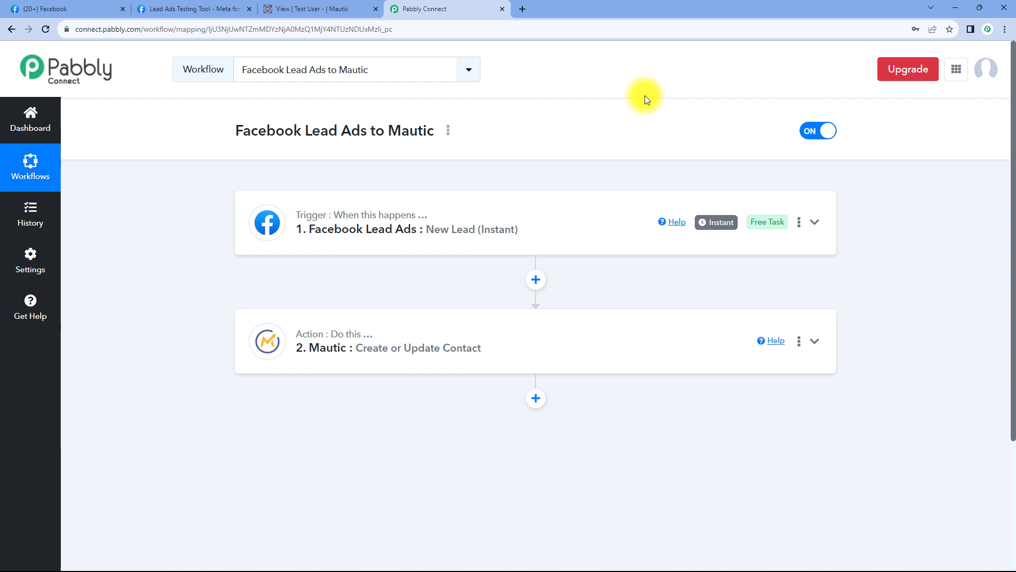